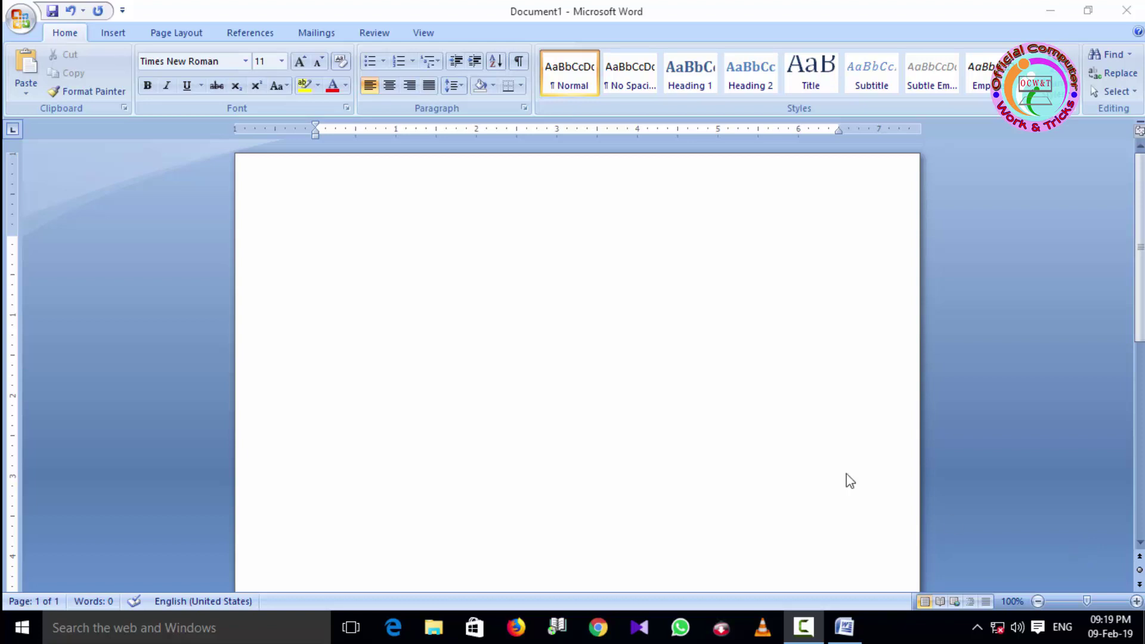
- At 18 pt, type the sample first name in English, then in Hindi using Kruti Dev 040
{"action": "left_click", "coordinate": [539, 299]}
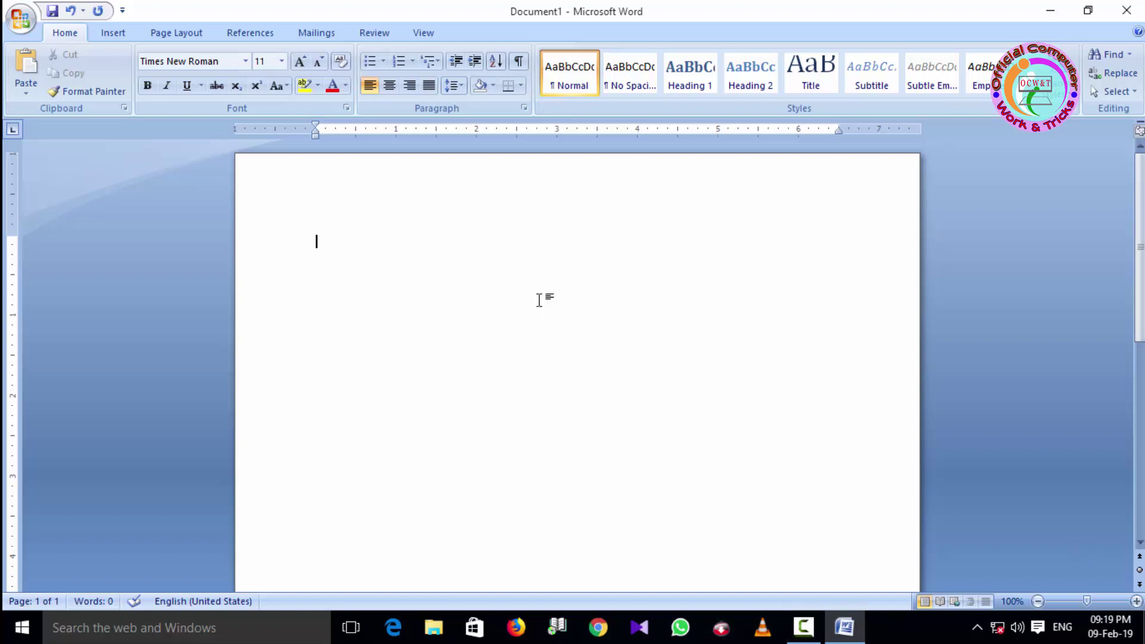
{"action": "key", "text": "ctrl+shift+period"}
{"action": "key", "text": "ctrl+shift+period"}
{"action": "key", "text": "ctrl+bracketright"}
{"action": "type", "text": "rajesh"}
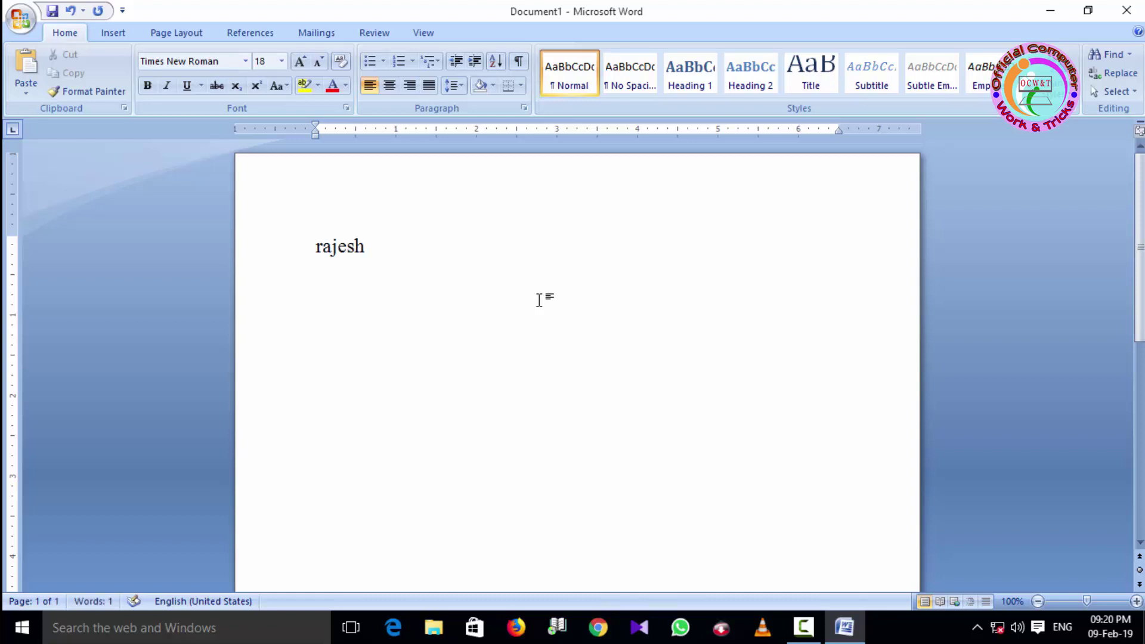
{"action": "key", "text": "alt+k"}
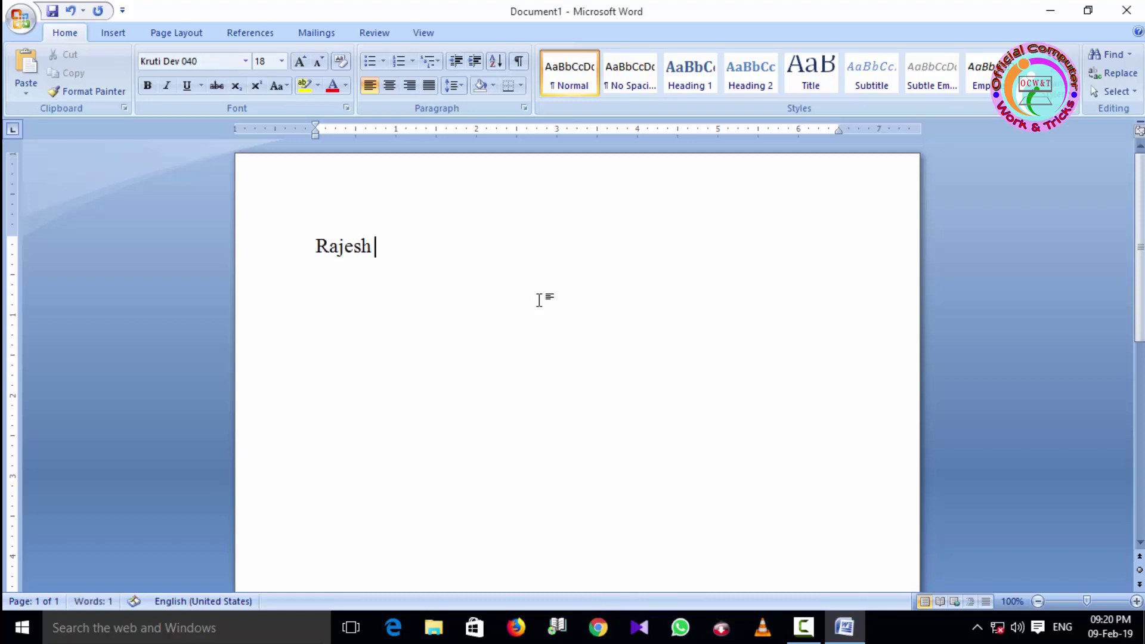
{"action": "type", "text": "jkts'k"}
- Erase all document text and bring up the list of stored macros
{"action": "key", "text": "ctrl+a"}
{"action": "key", "text": "Delete"}
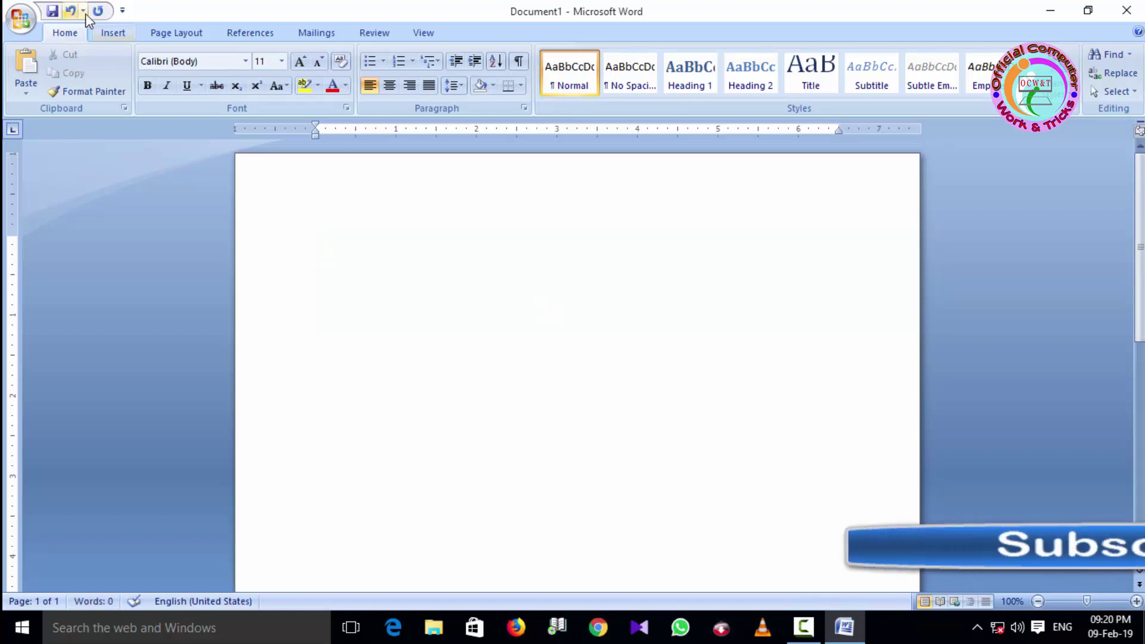
{"action": "left_click", "coordinate": [422, 32]}
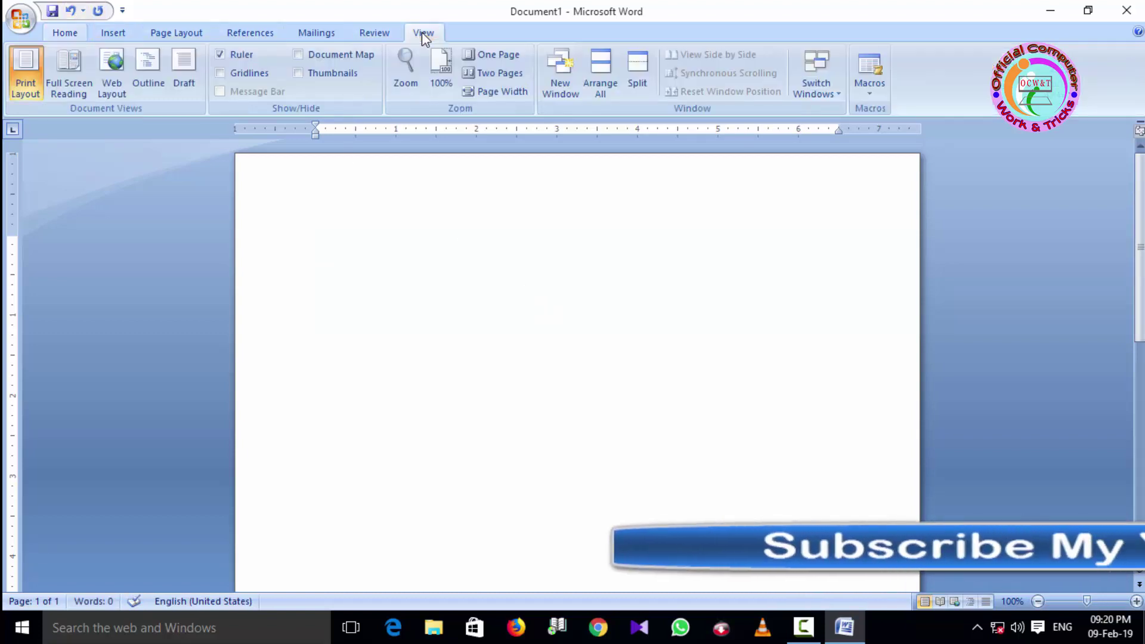
{"action": "left_click", "coordinate": [868, 94]}
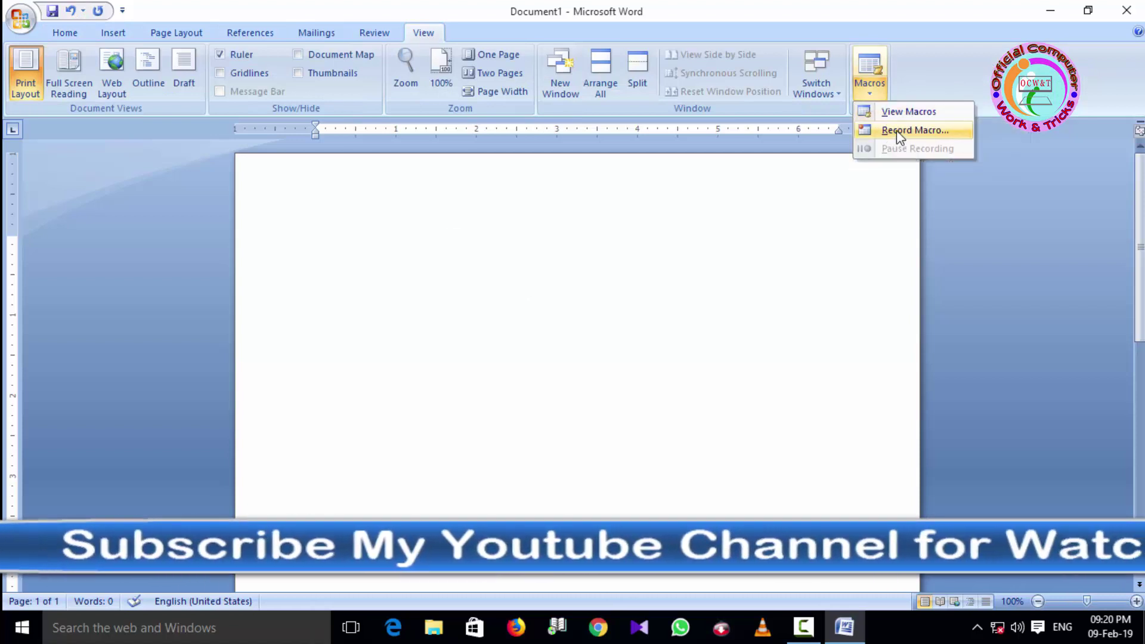
{"action": "left_click", "coordinate": [906, 111]}
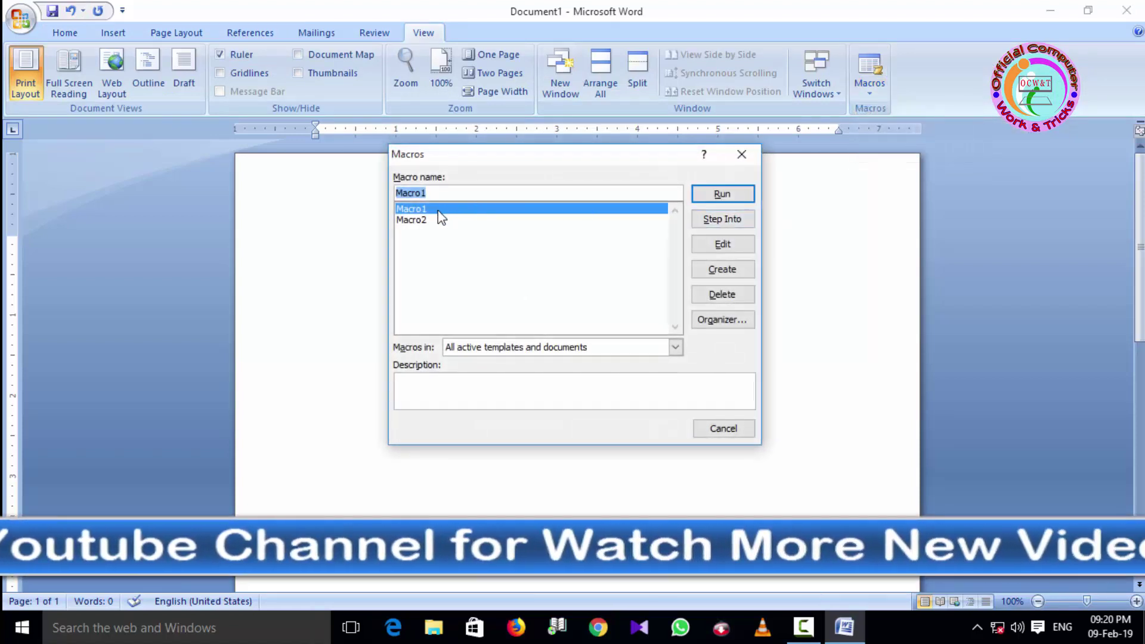
- Delete Macro1 and Macro2, then close the now empty Macros dialog
{"action": "left_click", "coordinate": [722, 295]}
{"action": "left_click", "coordinate": [544, 355]}
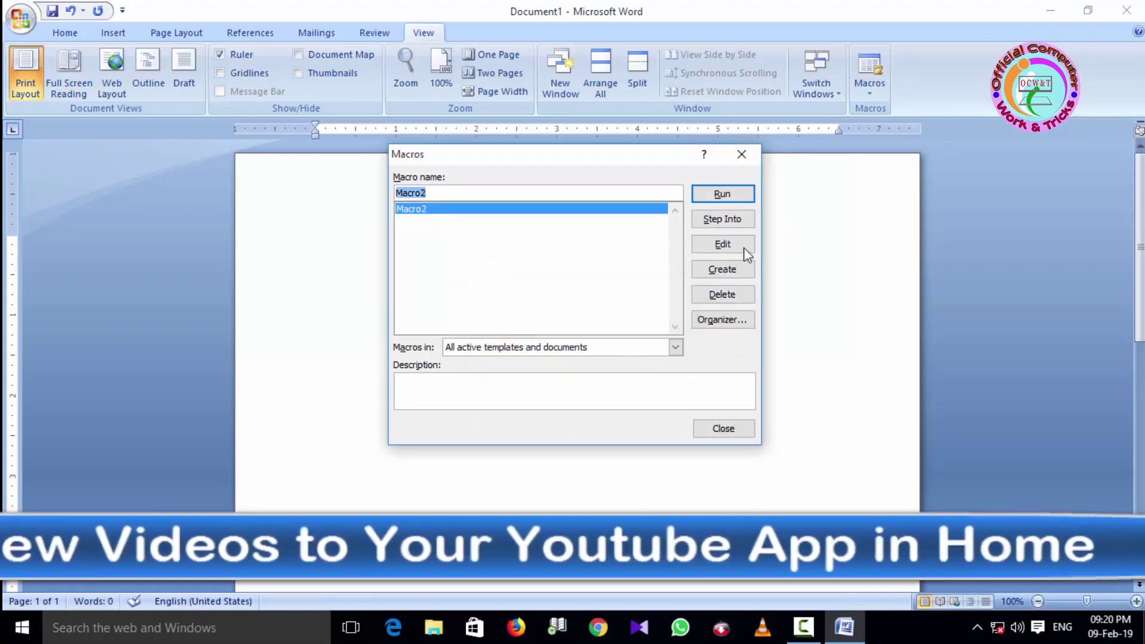
{"action": "left_click", "coordinate": [721, 295]}
{"action": "left_click", "coordinate": [544, 355]}
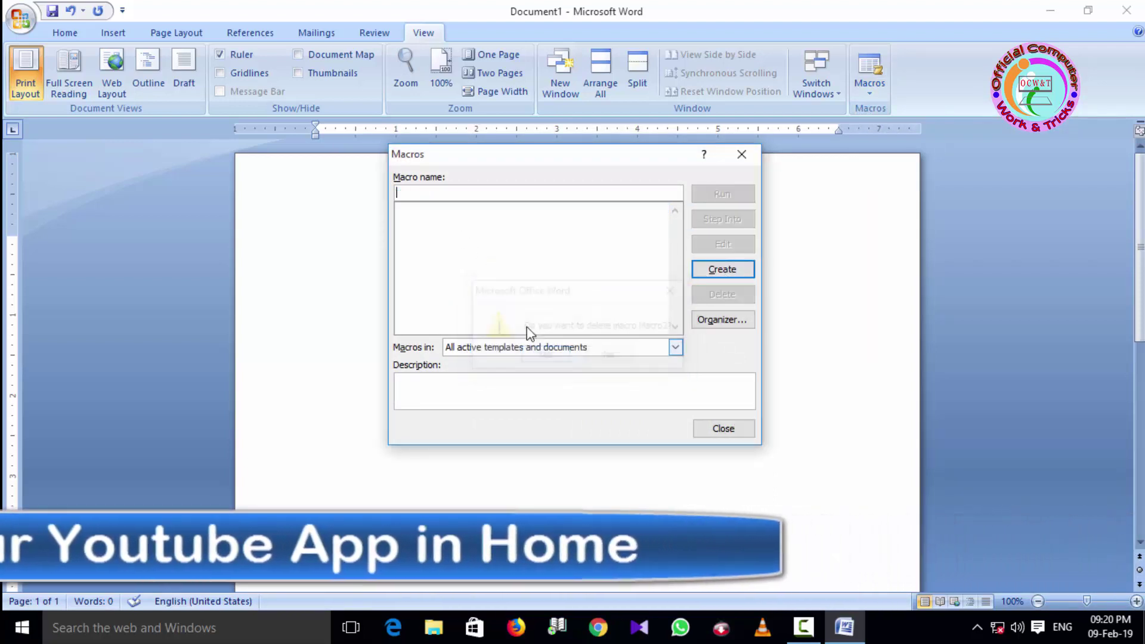
{"action": "left_click", "coordinate": [741, 154]}
- Begin recording a macro named hindi in Normal.dotm with Ctrl+K assigned as its shortcut
{"action": "left_click", "coordinate": [869, 91]}
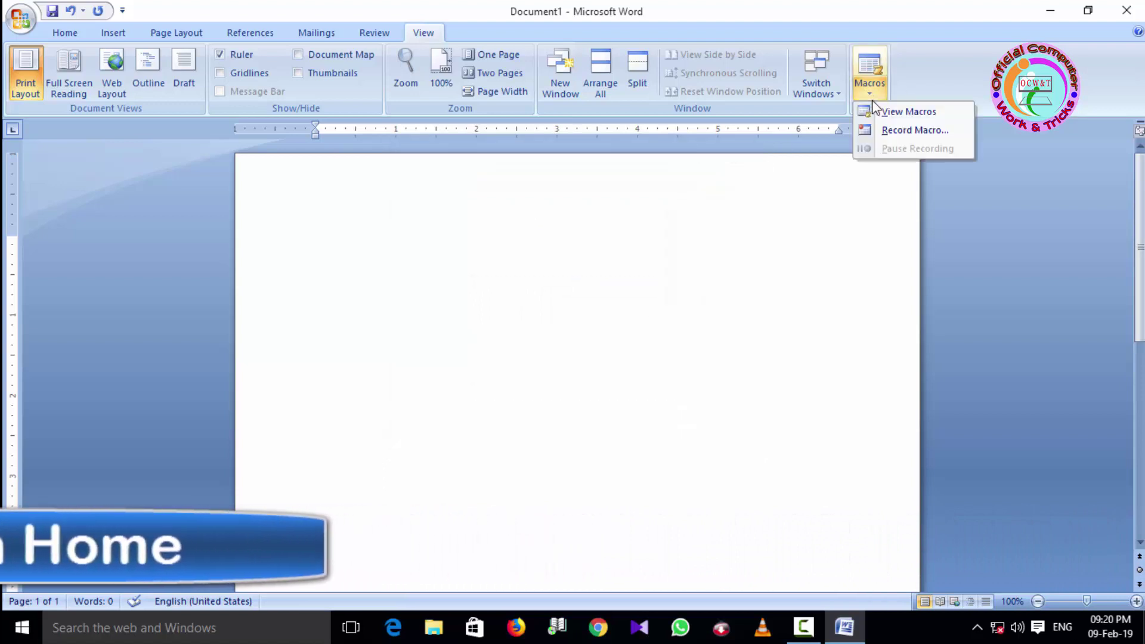
{"action": "left_click", "coordinate": [906, 129]}
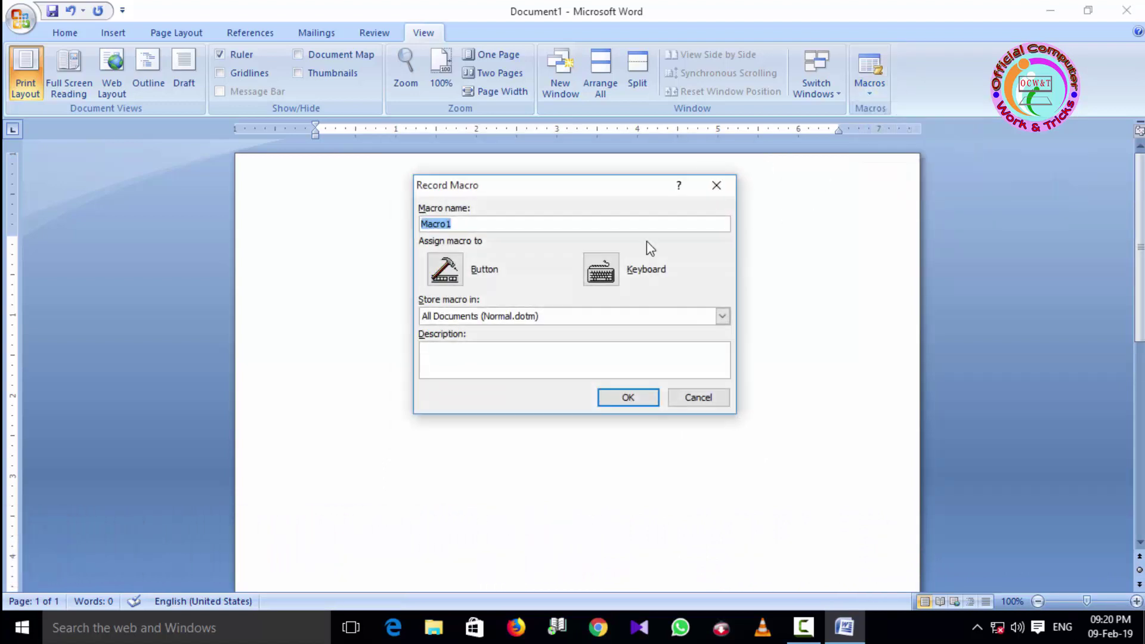
{"action": "type", "text": "hindi"}
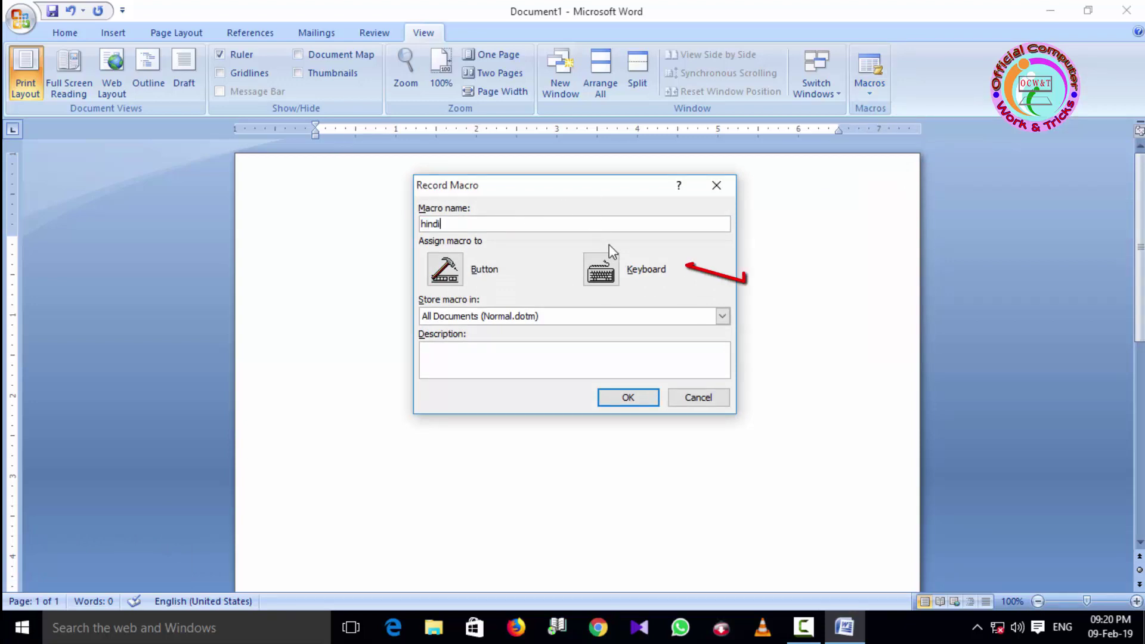
{"action": "left_click", "coordinate": [601, 269]}
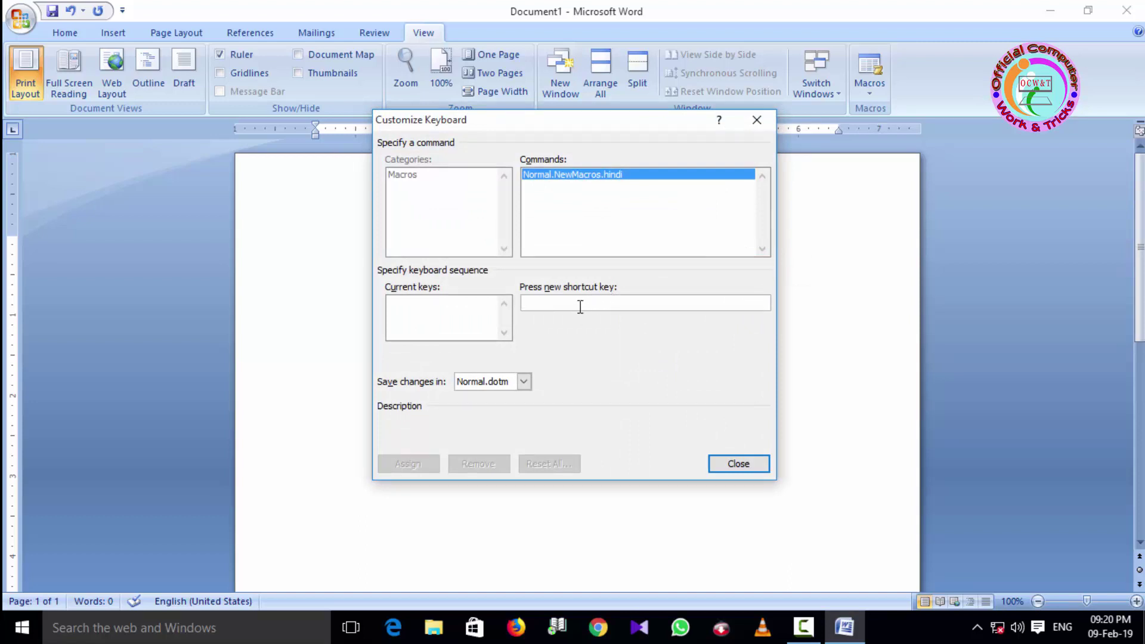
{"action": "key", "text": "ctrl+k"}
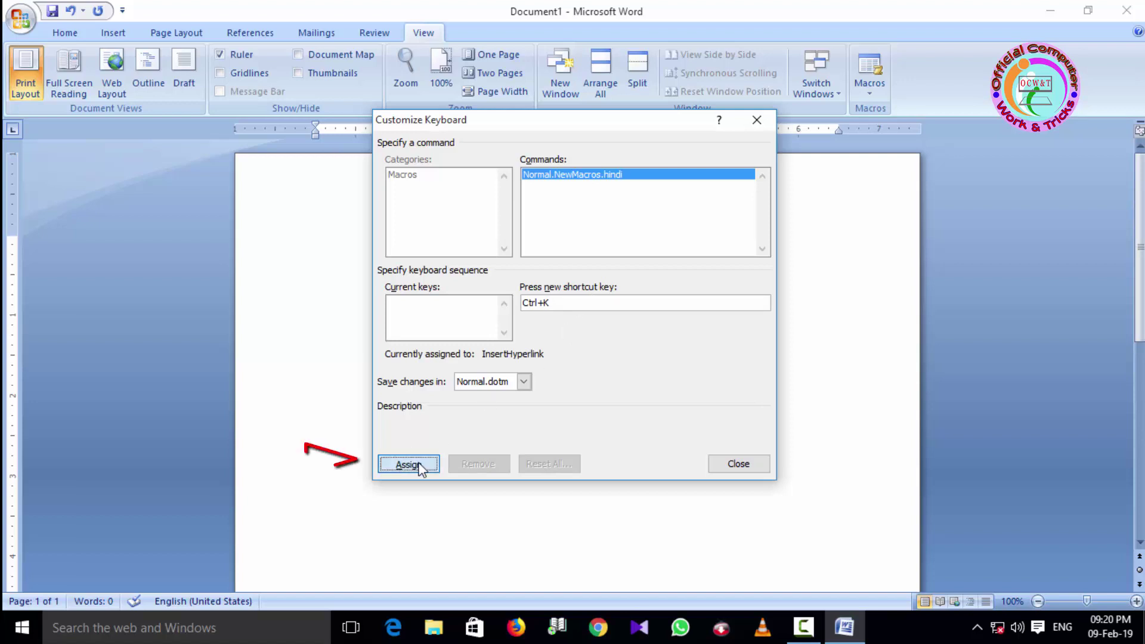
{"action": "left_click", "coordinate": [411, 464]}
{"action": "left_click", "coordinate": [761, 465]}
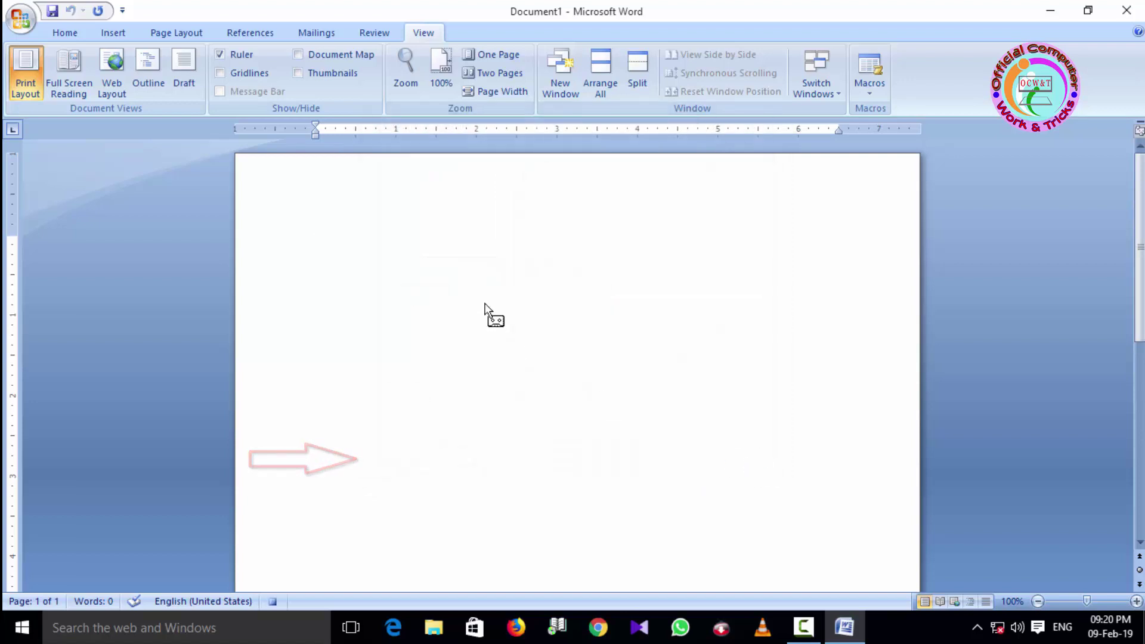
- Set the font to Kruti Dev 040 Wide at size 16
{"action": "left_click", "coordinate": [60, 37]}
{"action": "left_click", "coordinate": [216, 66]}
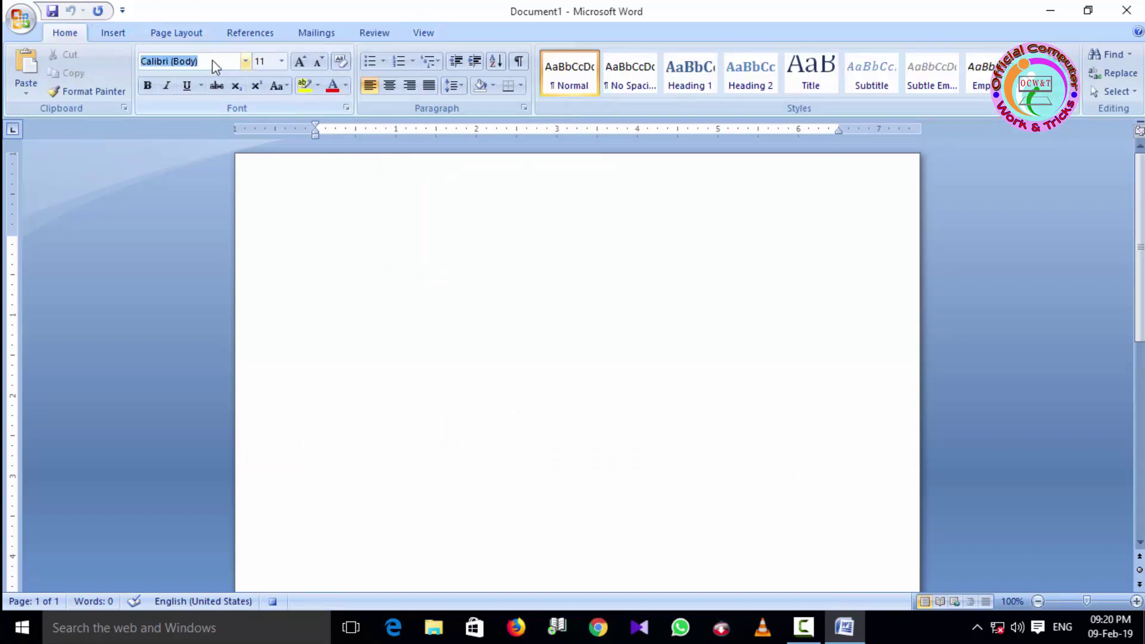
{"action": "type", "text": "k"}
{"action": "key", "text": "Tab"}
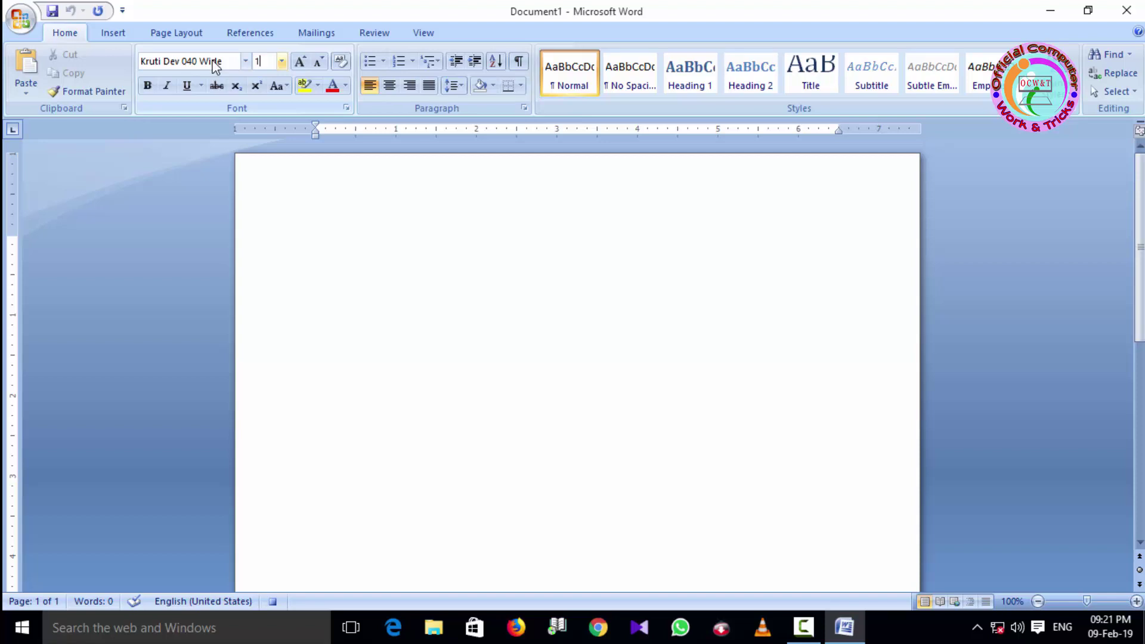
{"action": "type", "text": "6"}
{"action": "key", "text": "Return"}
- Stop recording the hindi macro
{"action": "left_click", "coordinate": [433, 37]}
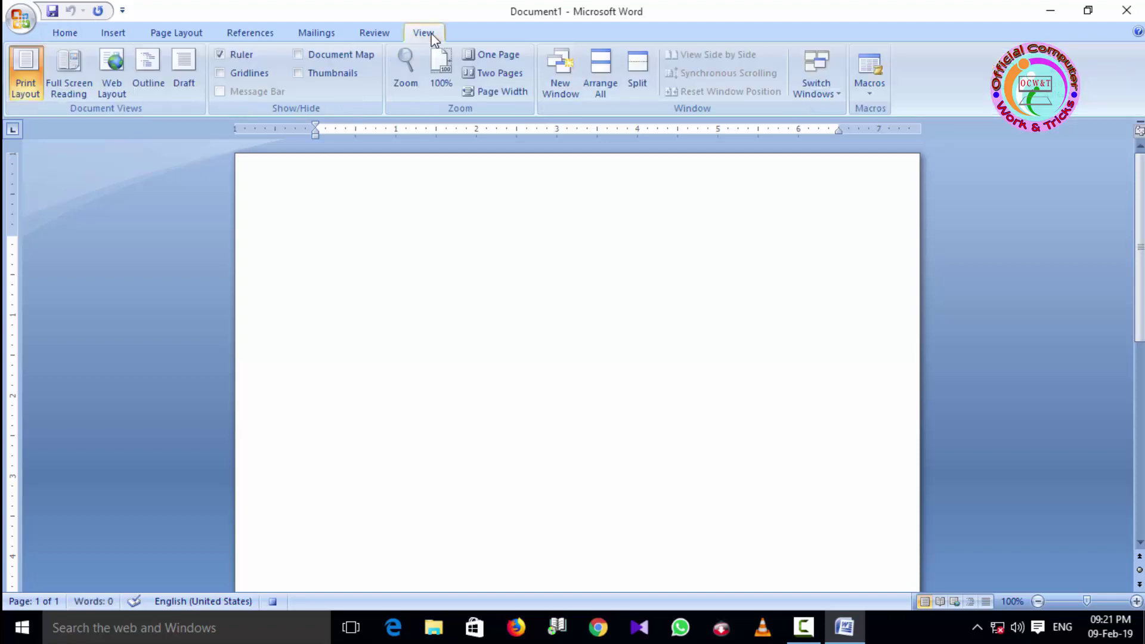
{"action": "left_click", "coordinate": [869, 88]}
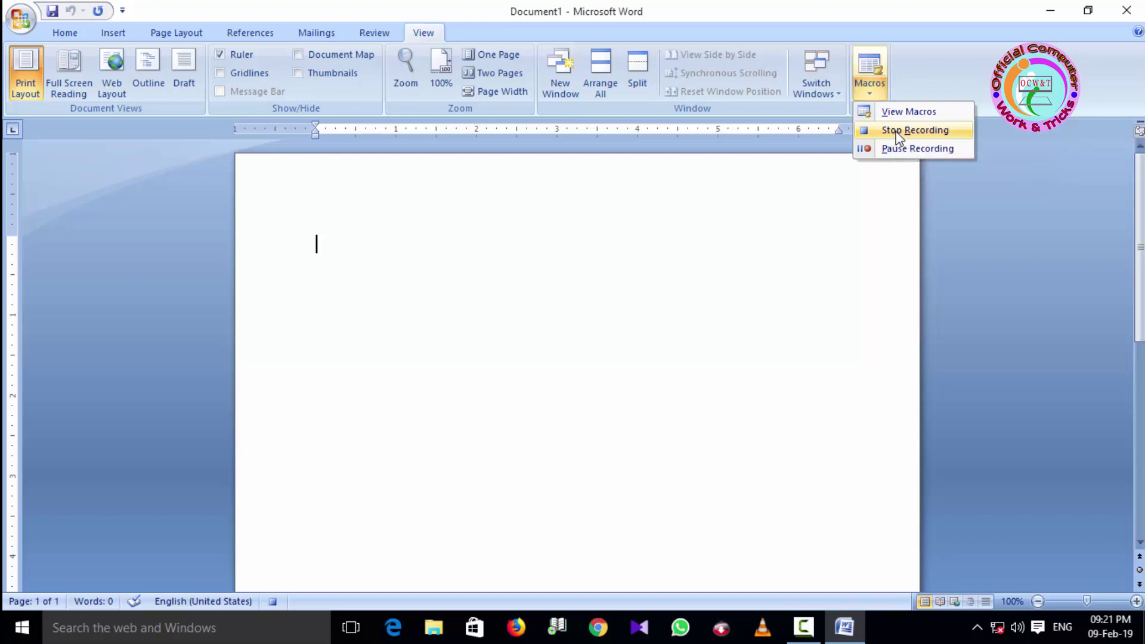
{"action": "left_click", "coordinate": [894, 131]}
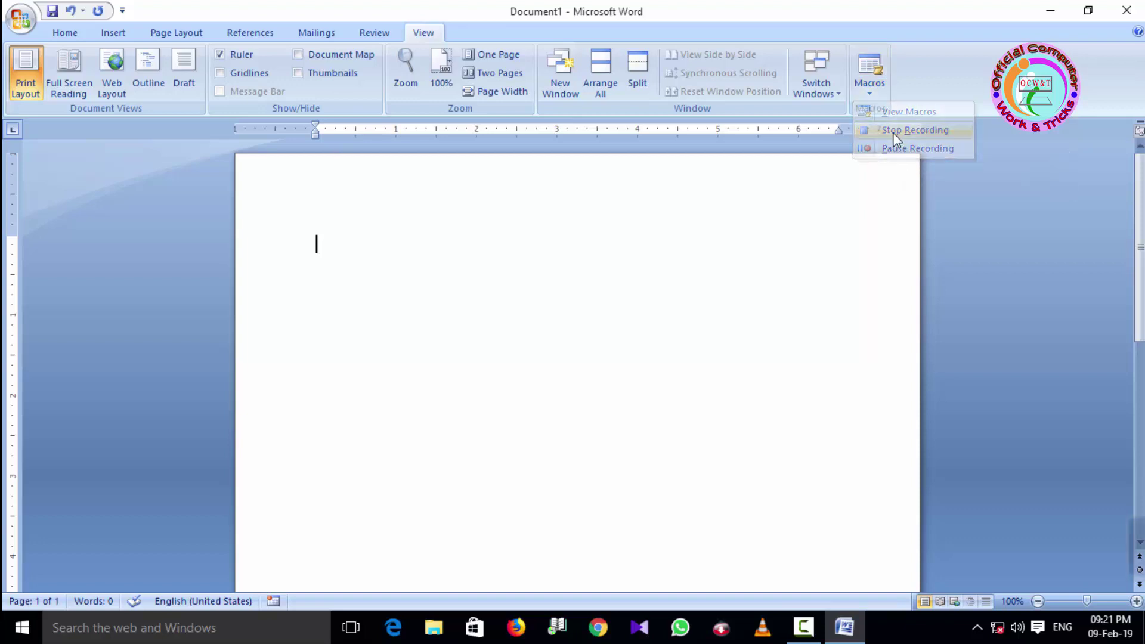
- Change the font back to Times New Roman
{"action": "left_click", "coordinate": [64, 32]}
{"action": "left_click", "coordinate": [180, 62]}
{"action": "type", "text": "Times New Roman"}
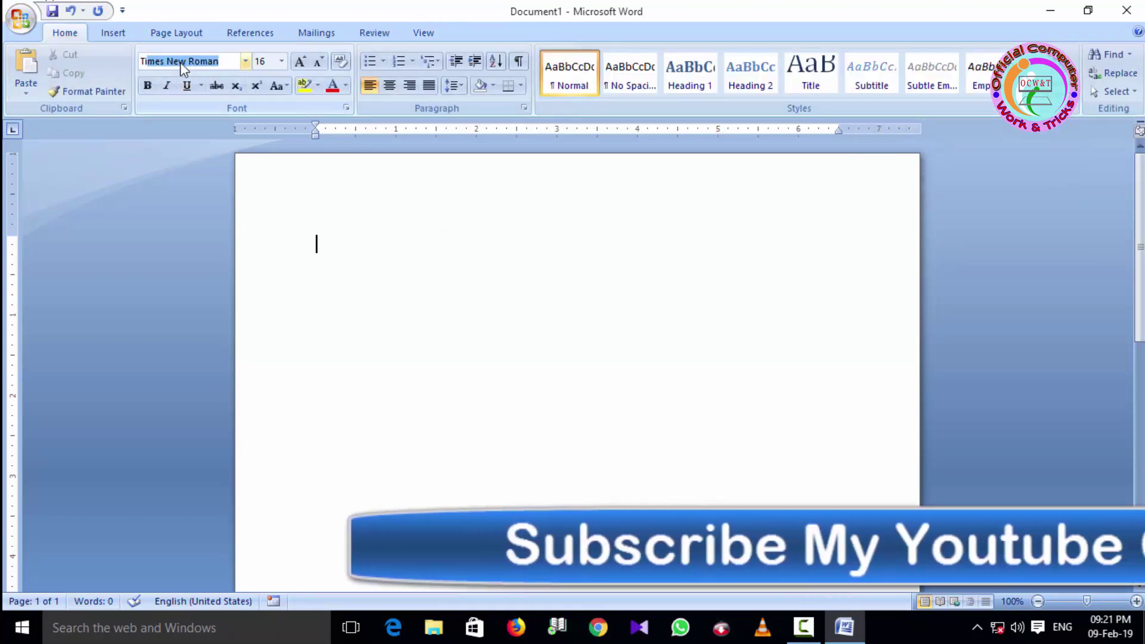
{"action": "key", "text": "Return"}
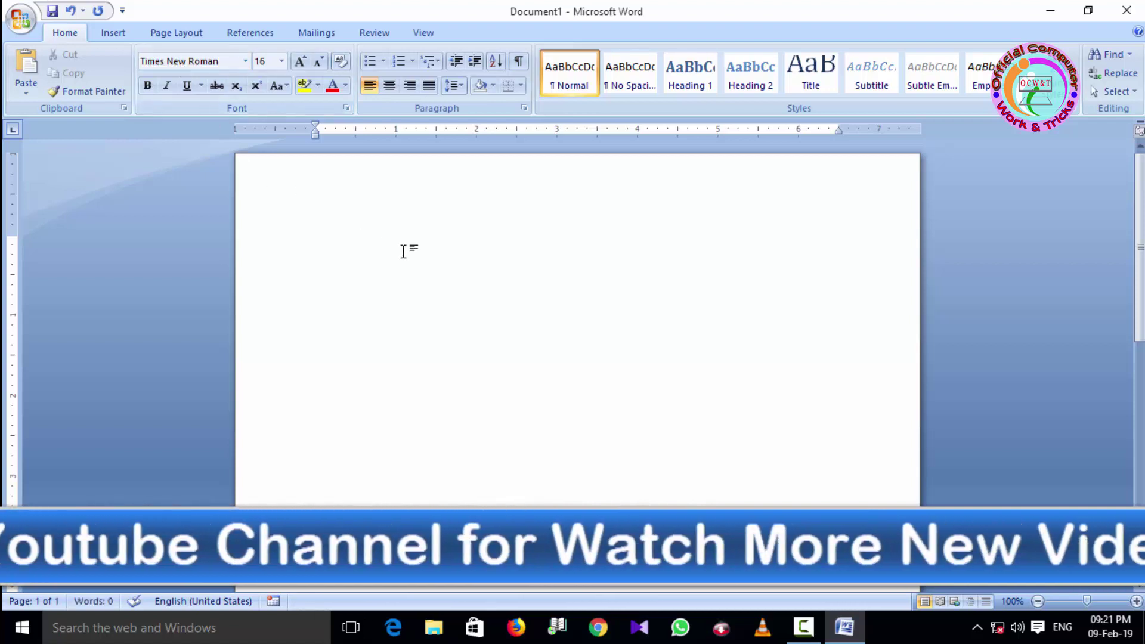
- Test that Ctrl+K switches to Kruti Dev 040 Wide, then start recording another macro
{"action": "key", "text": "ctrl+k"}
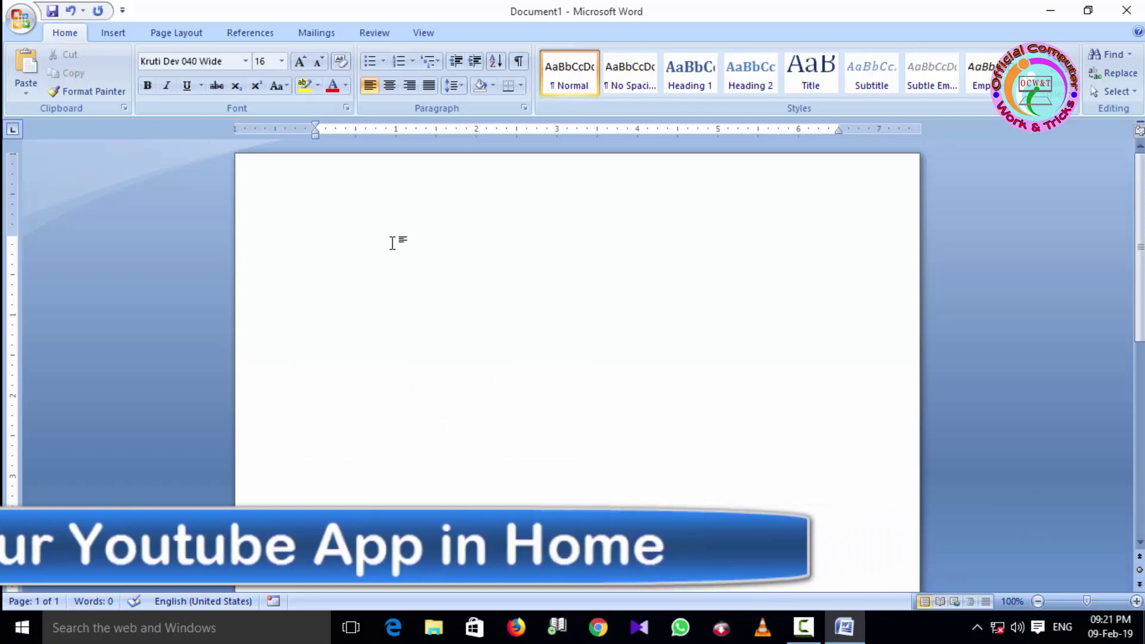
{"action": "left_click", "coordinate": [421, 34]}
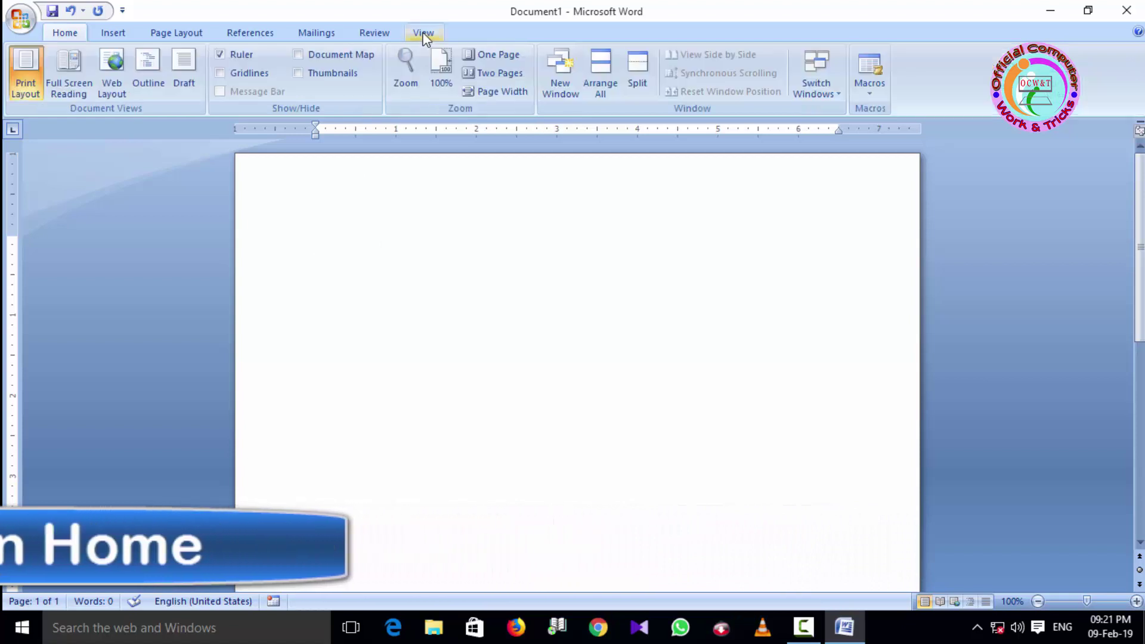
{"action": "left_click", "coordinate": [869, 93]}
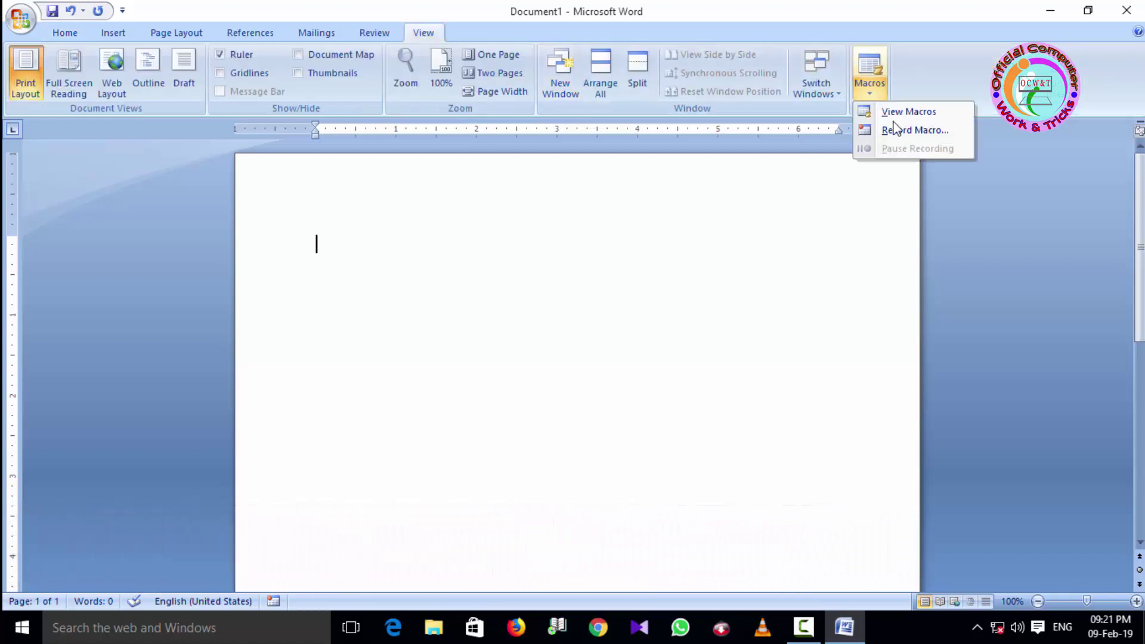
{"action": "left_click", "coordinate": [904, 132]}
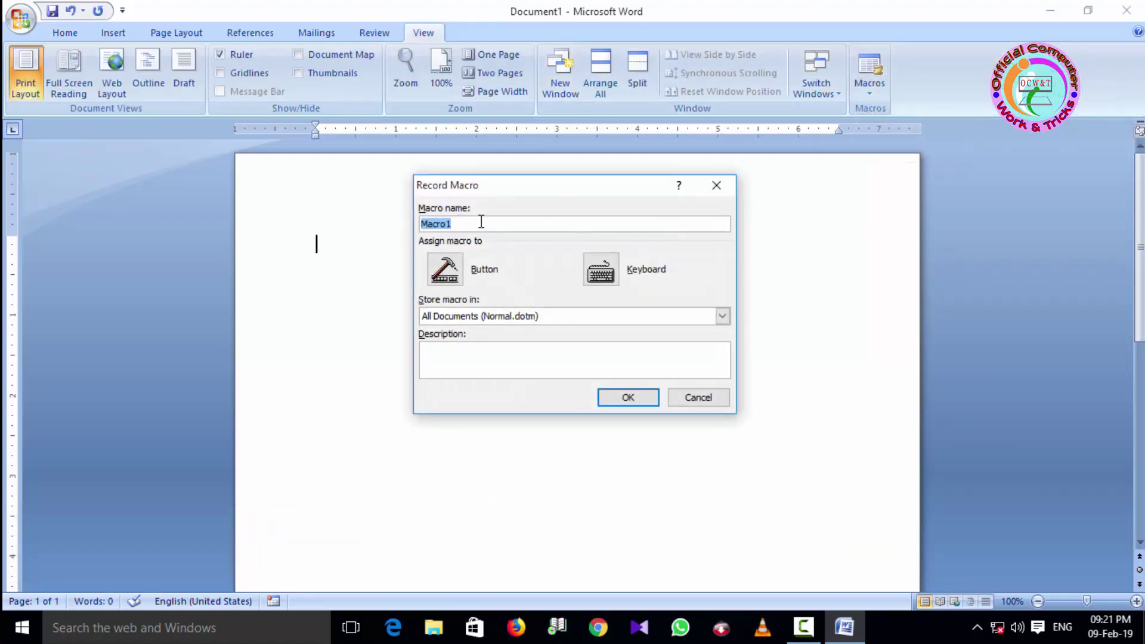
- Name the new macro english and assign it the Ctrl+T shortcut before recording
{"action": "type", "text": "english"}
{"action": "left_click", "coordinate": [602, 274]}
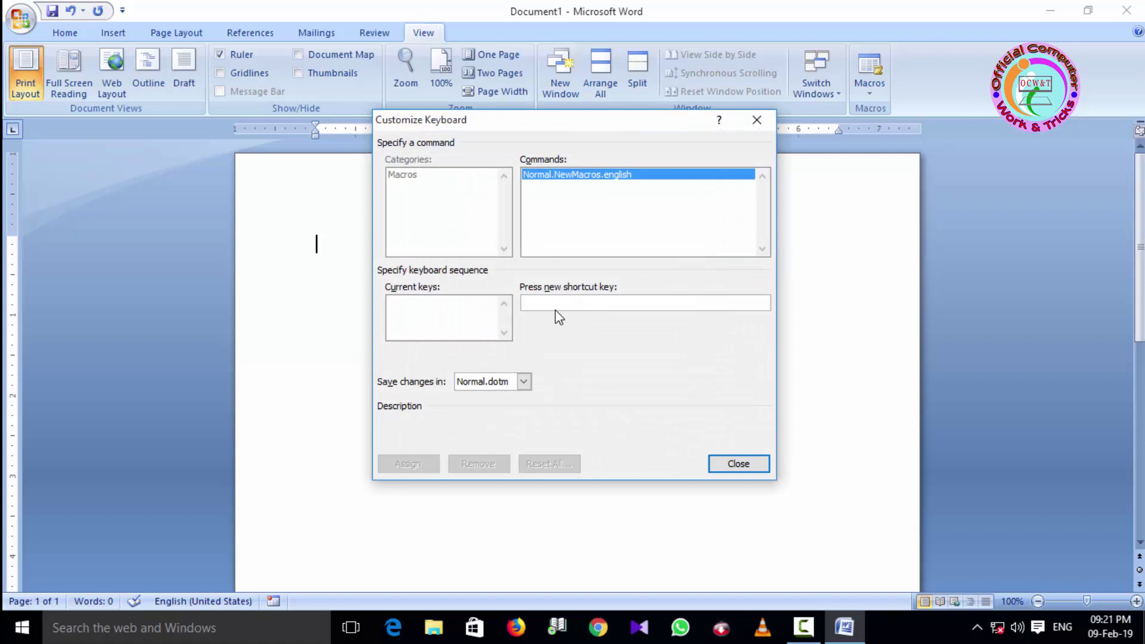
{"action": "key", "text": "ctrl+t"}
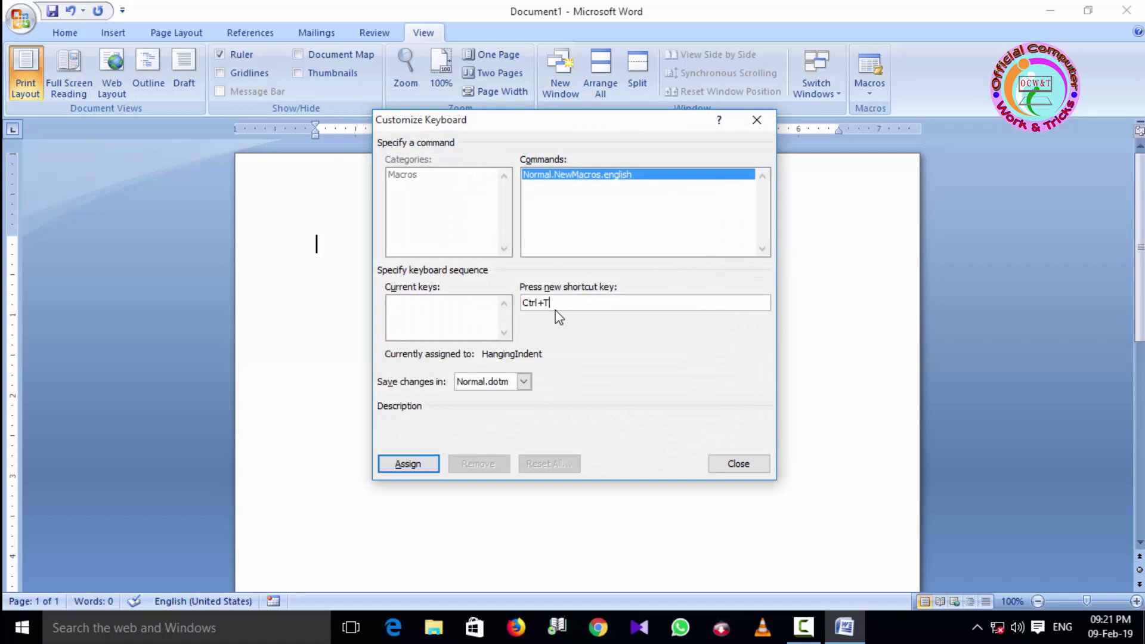
{"action": "left_click", "coordinate": [410, 464]}
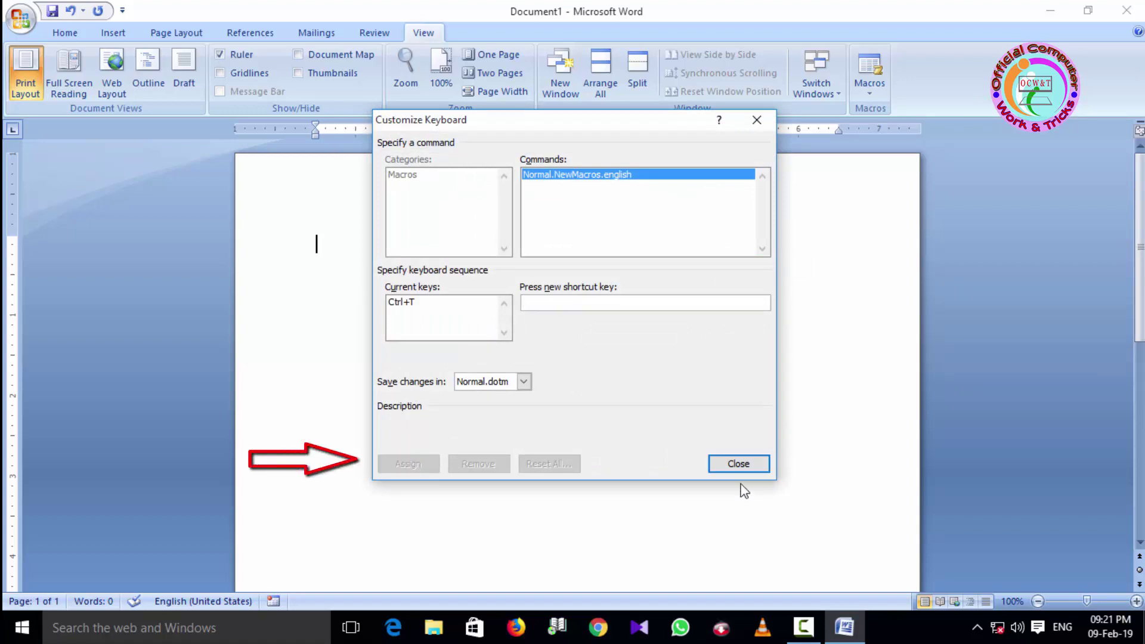
{"action": "left_click", "coordinate": [738, 462]}
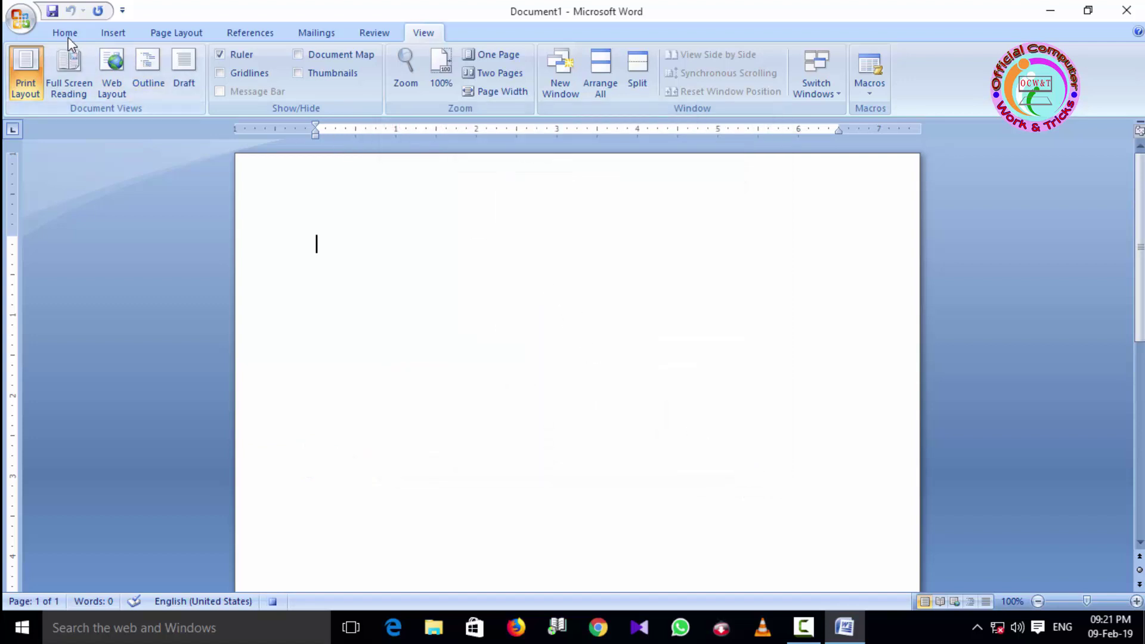
- Set the font to Times New Roman at size 12
{"action": "left_click", "coordinate": [66, 33]}
{"action": "left_click", "coordinate": [204, 60]}
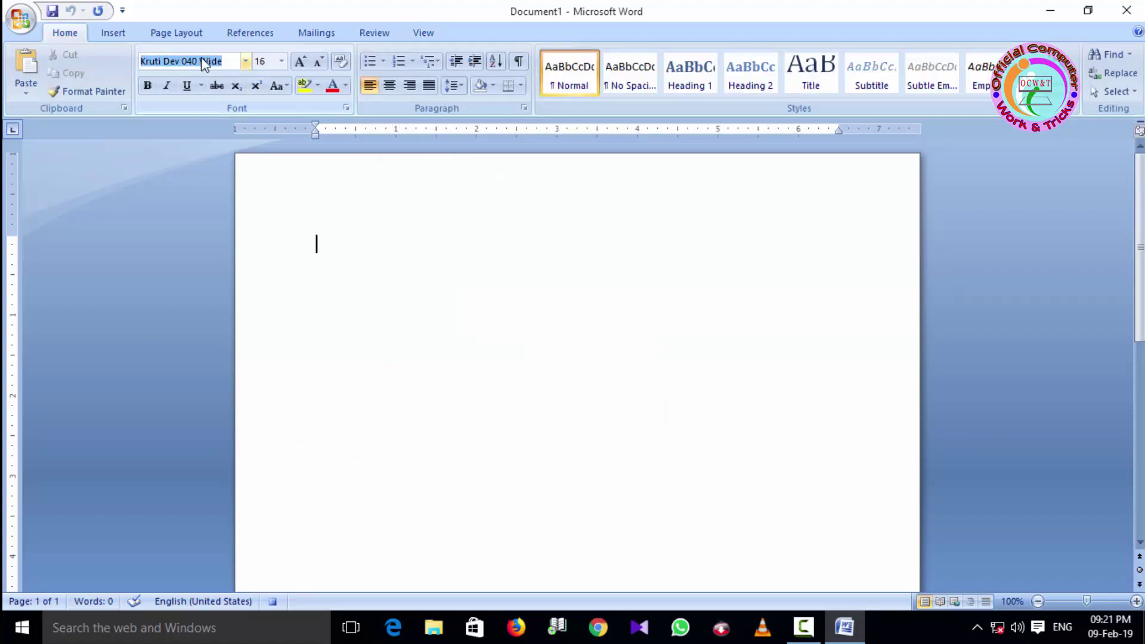
{"action": "key", "text": "ctrl+t"}
{"action": "key", "text": "Tab"}
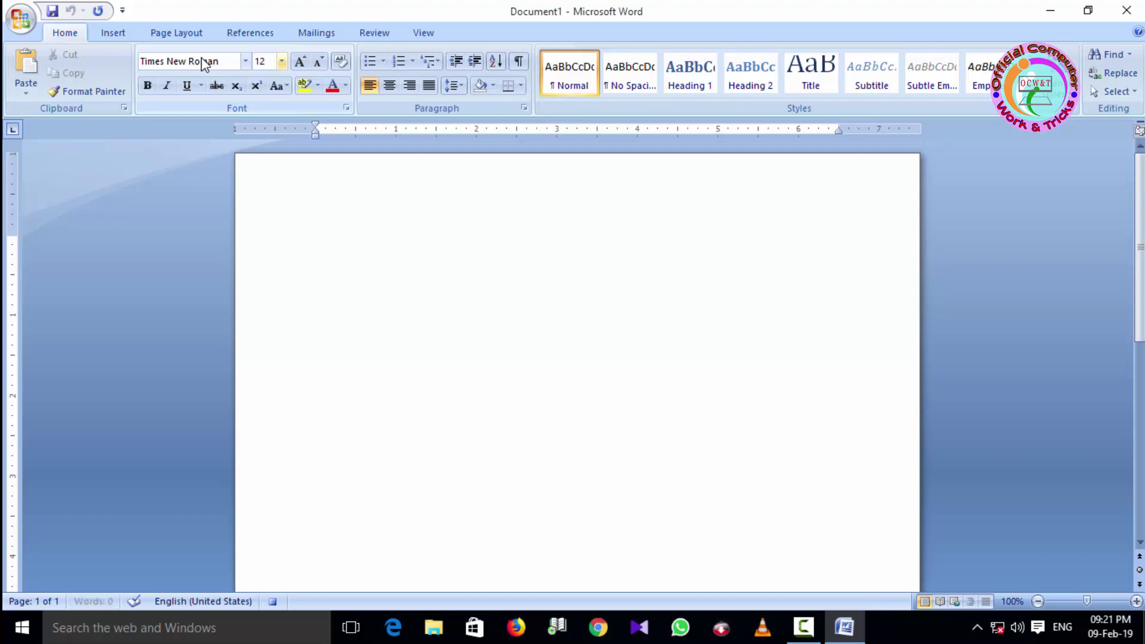
{"action": "key", "text": "Return"}
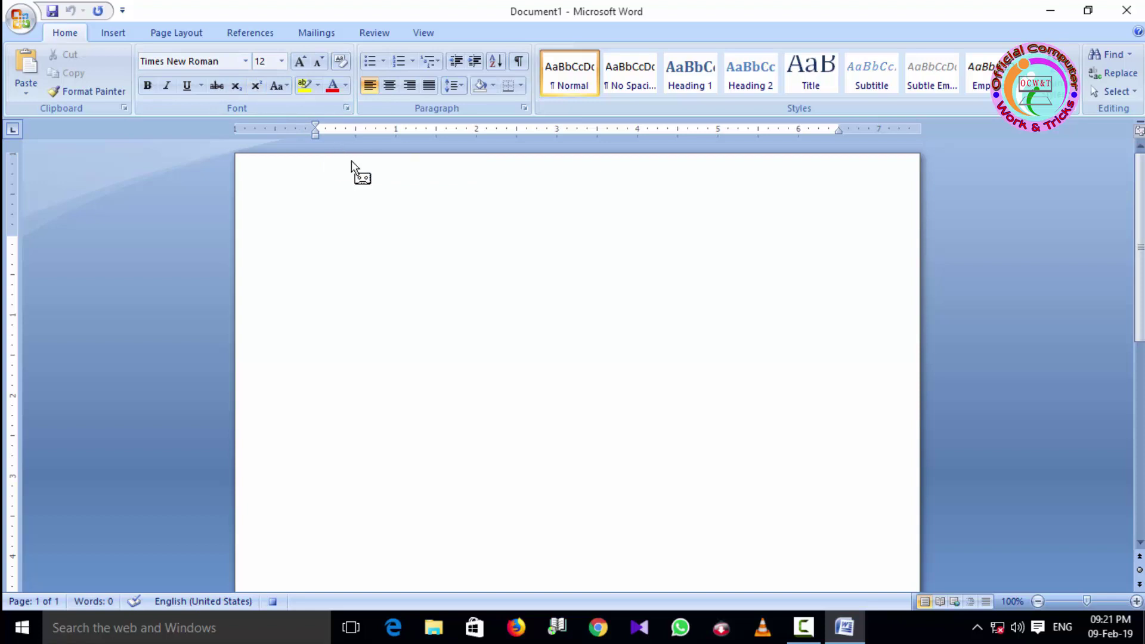
- Stop recording the english macro
{"action": "left_click", "coordinate": [423, 33]}
{"action": "left_click", "coordinate": [869, 83]}
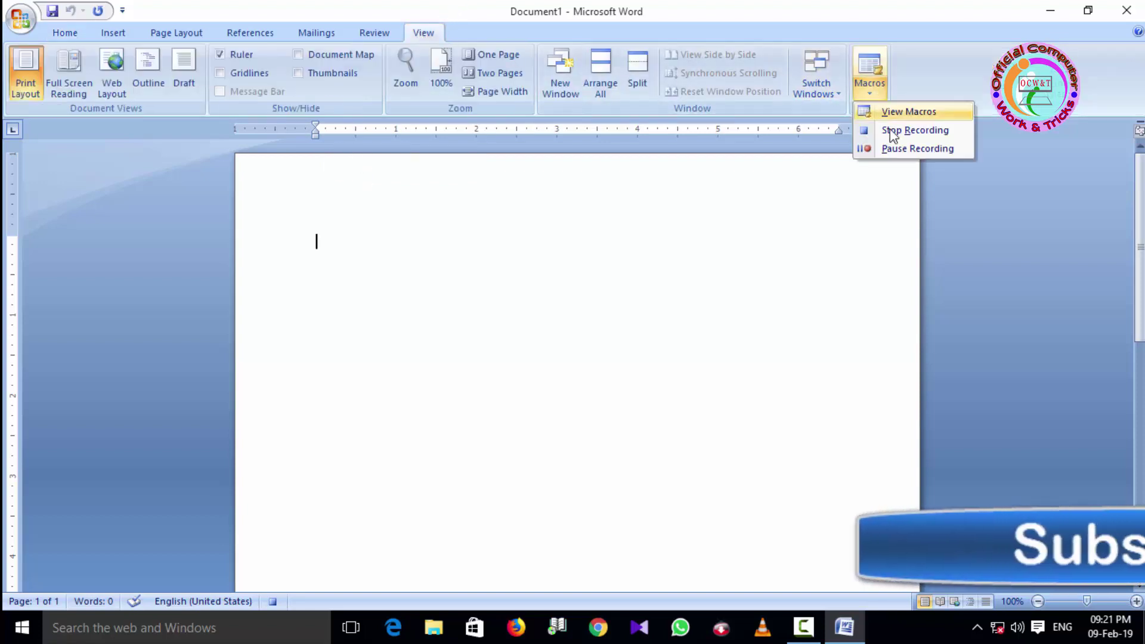
{"action": "left_click", "coordinate": [892, 132]}
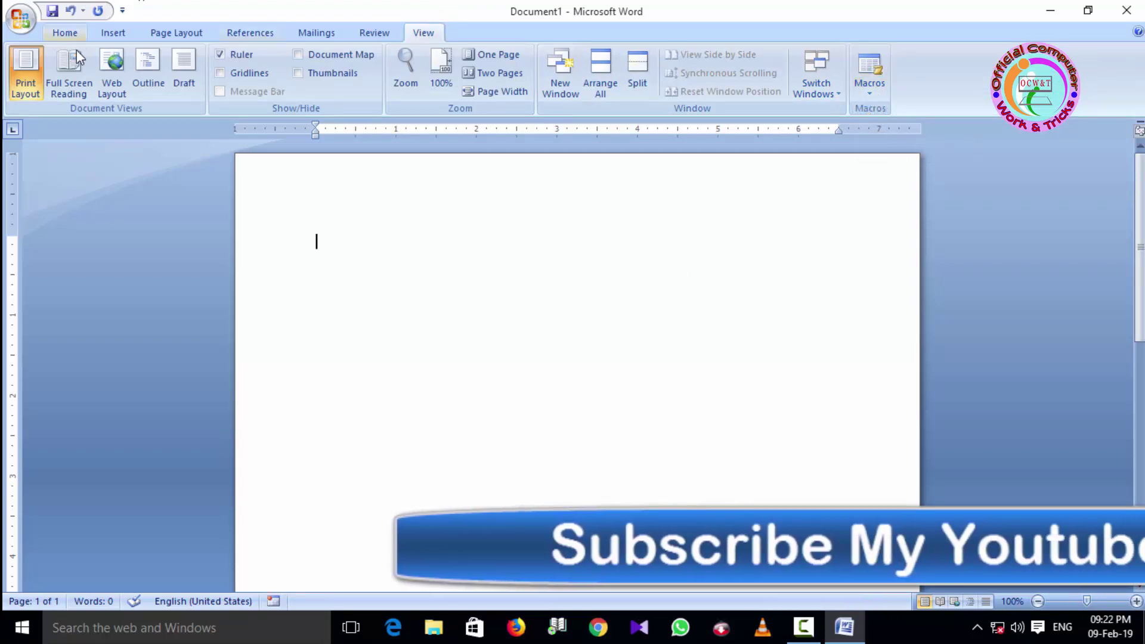
- Enlarge text to 21 pt, type the sample full name, then retype it in Hindi via Ctrl+K
{"action": "left_click", "coordinate": [65, 33]}
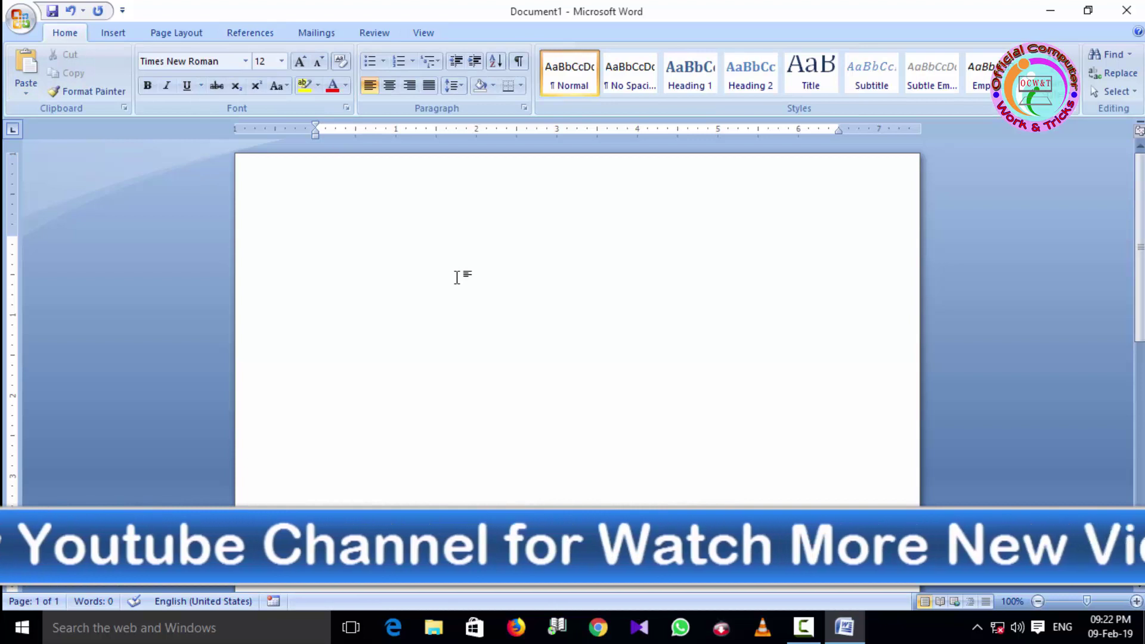
{"action": "key", "text": "ctrl+bracketright"}
{"action": "key", "text": "ctrl+bracketright"}
{"action": "key", "text": "ctrl+bracketright"}
{"action": "key", "text": "ctrl+bracketright"}
{"action": "key", "text": "ctrl+bracketright"}
{"action": "key", "text": "ctrl+bracketright"}
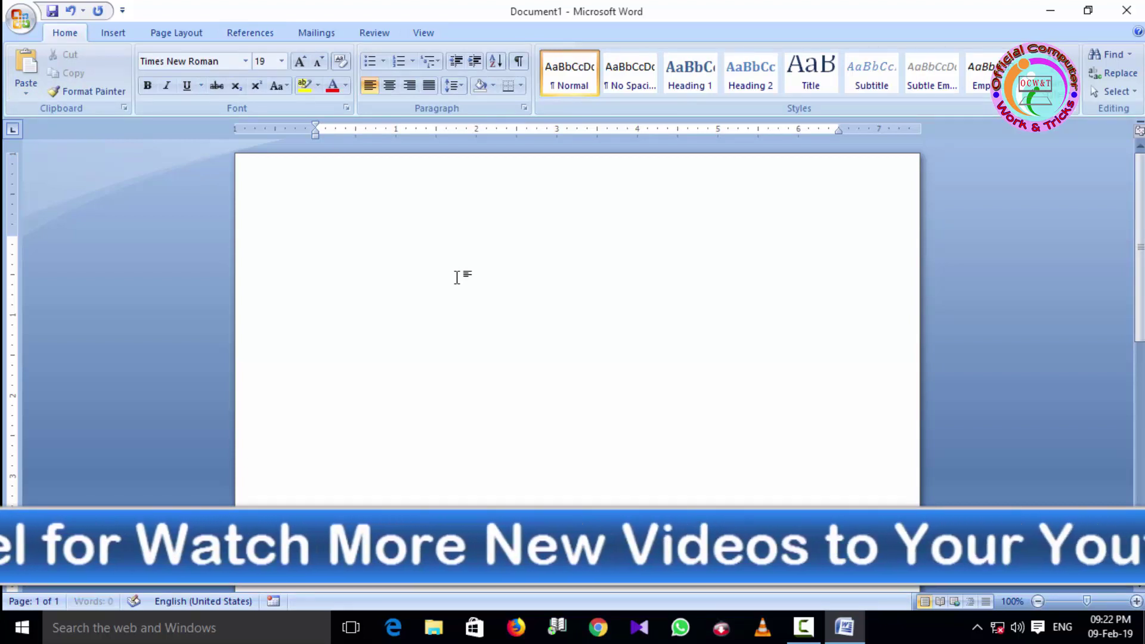
{"action": "key", "text": "ctrl+bracketright"}
{"action": "key", "text": "ctrl+bracketright"}
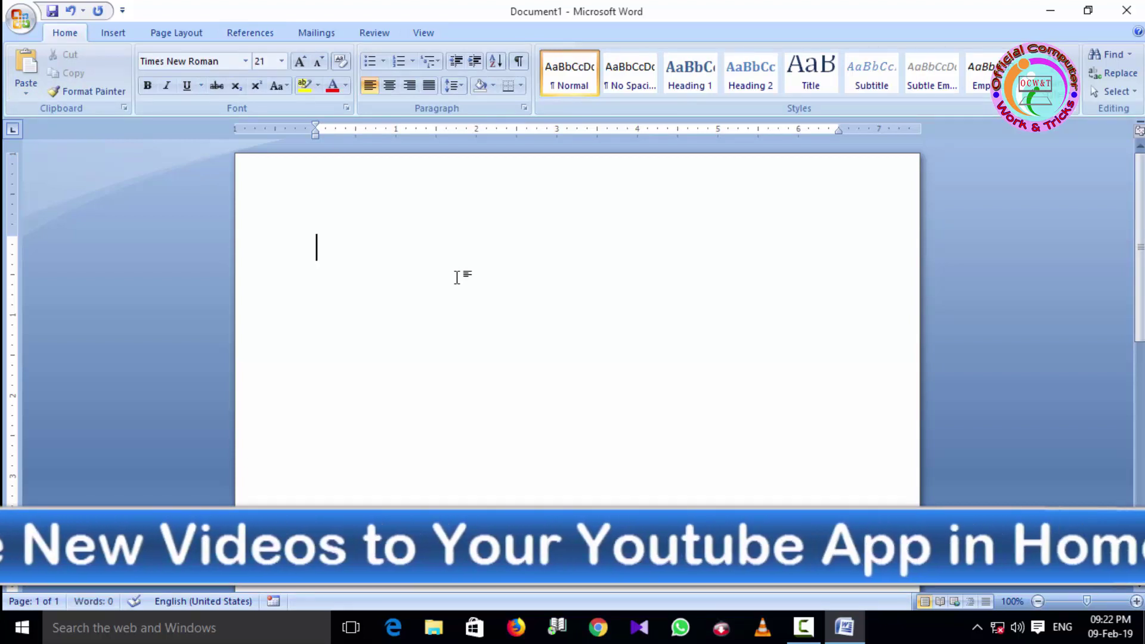
{"action": "type", "text": "Rajesh"}
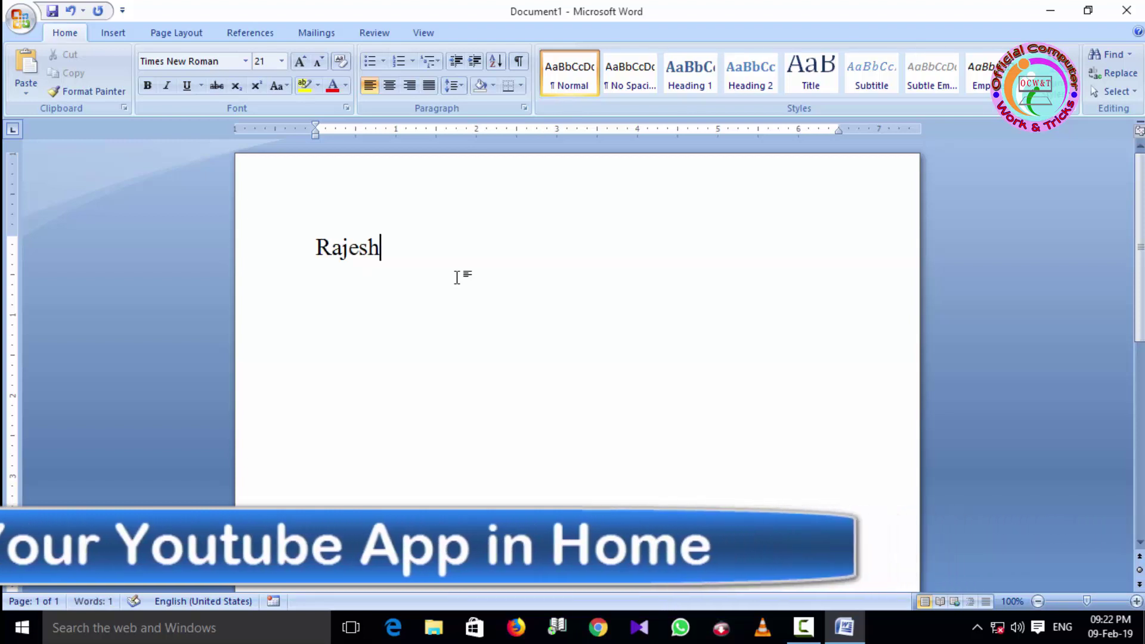
{"action": "type", "text": " Pat"}
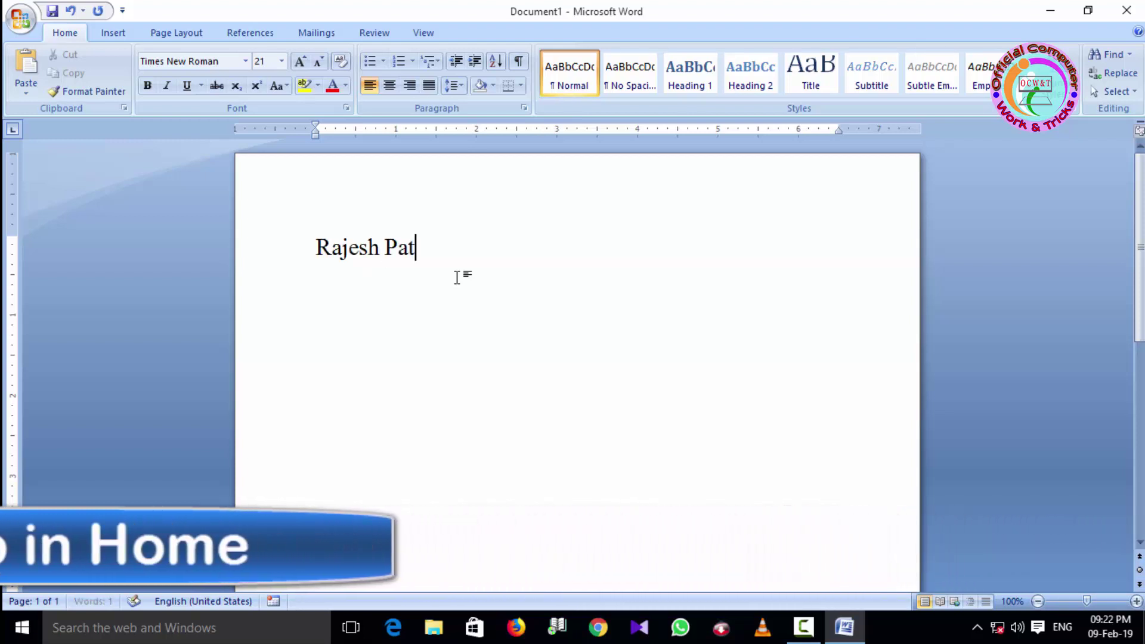
{"action": "type", "text": "el"}
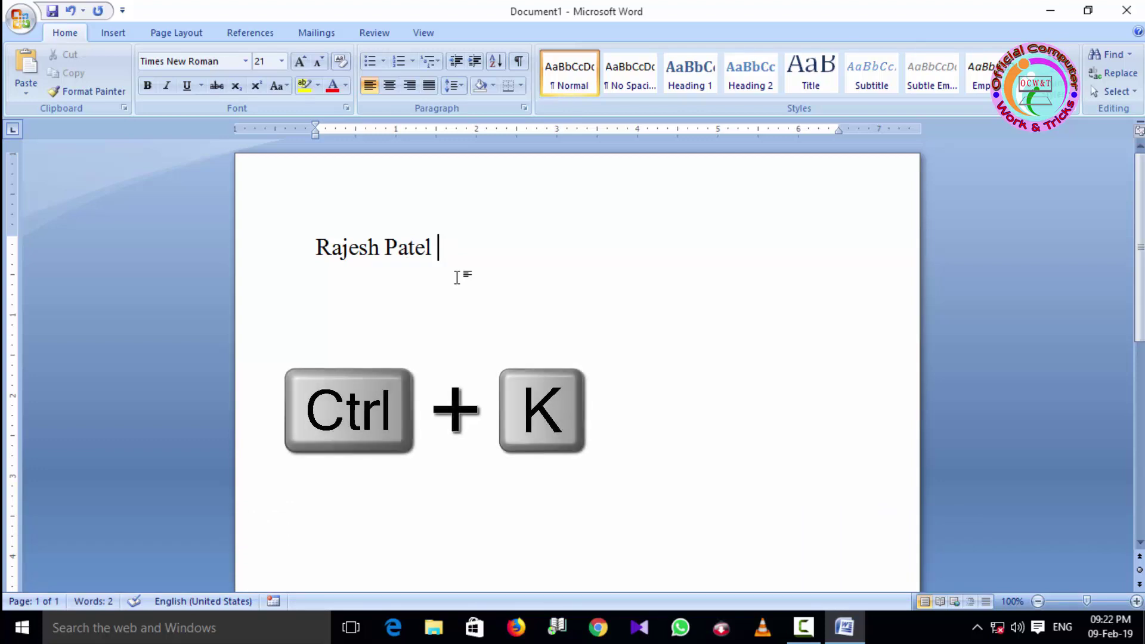
{"action": "key", "text": "ctrl+k"}
{"action": "type", "text": "jkts'k"}
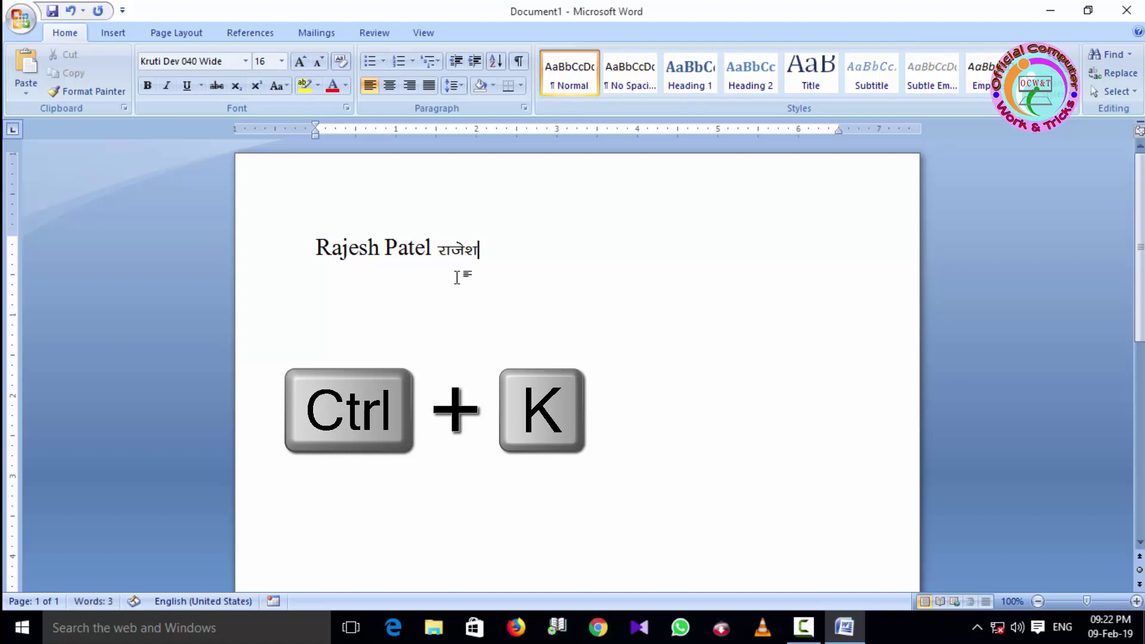
{"action": "type", "text": " iVsy"}
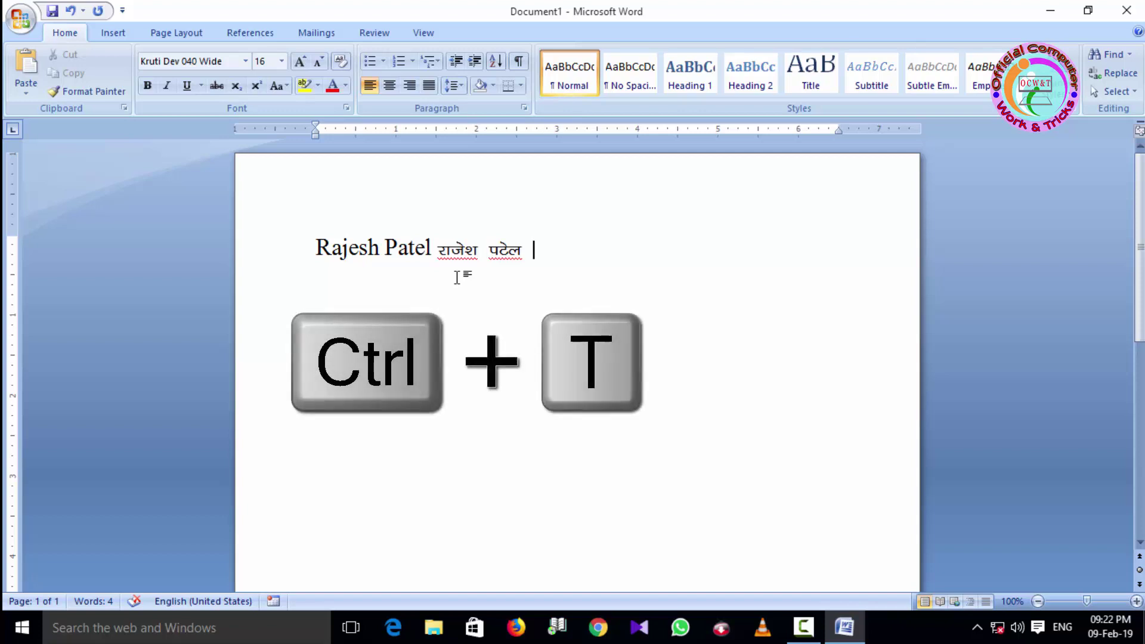
- Add the sample name in Times New Roman 12 pt via Ctrl+T, then check each word's font
{"action": "key", "text": "ctrl+t"}
{"action": "type", "text": "Rajesh P"}
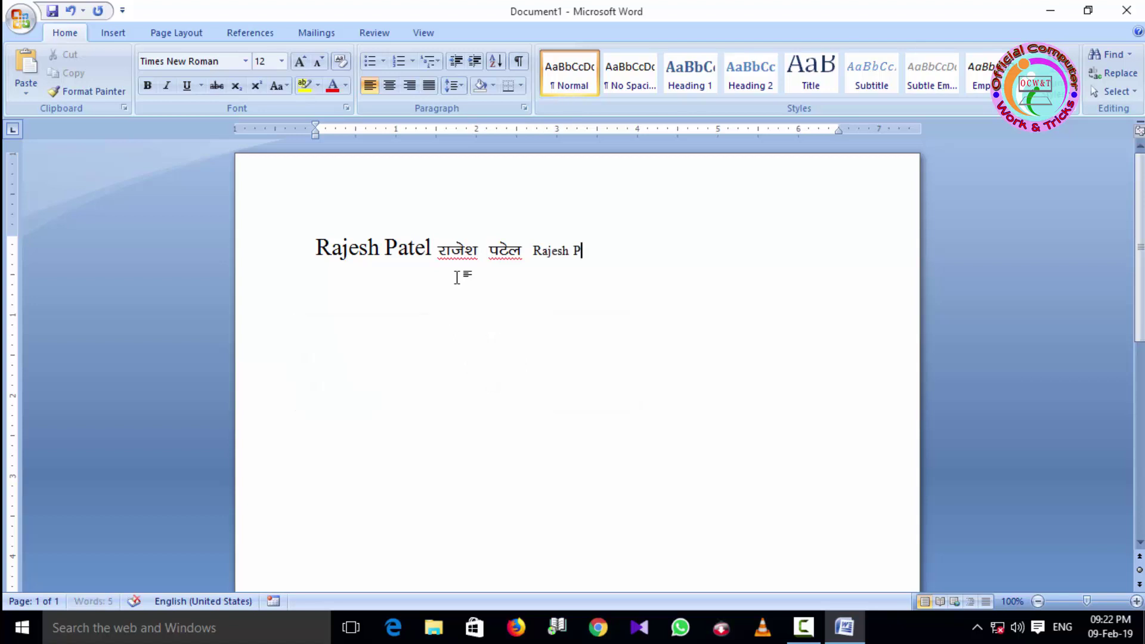
{"action": "type", "text": "atel"}
{"action": "left_click", "coordinate": [360, 246]}
{"action": "left_click", "coordinate": [459, 249]}
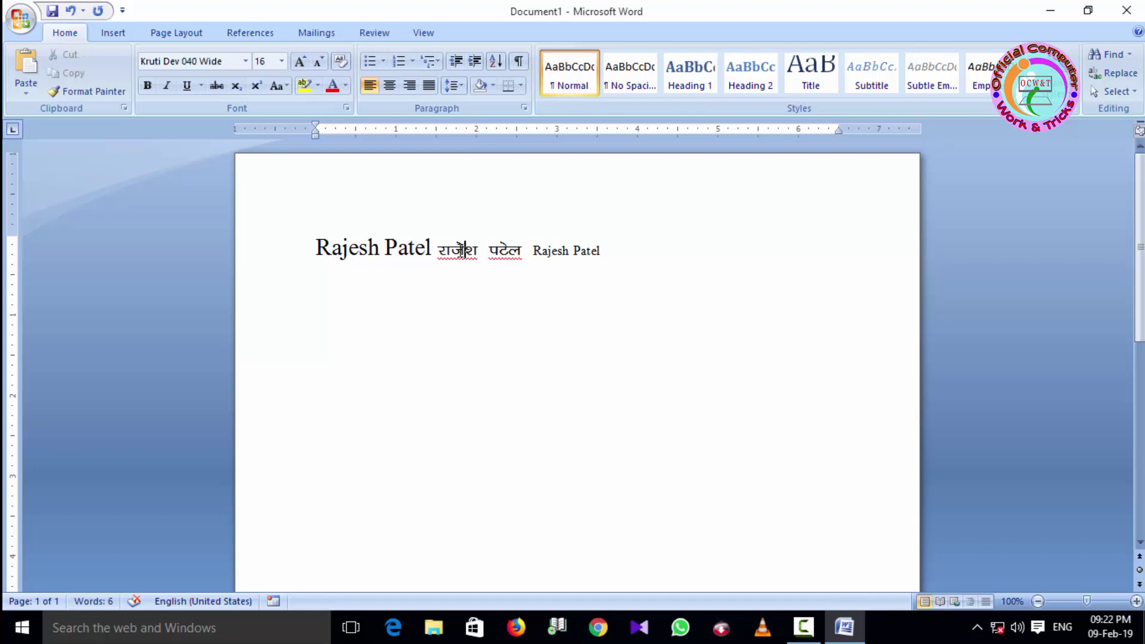
{"action": "left_click_drag", "start_coordinate": [484, 250], "coordinate": [574, 250]}
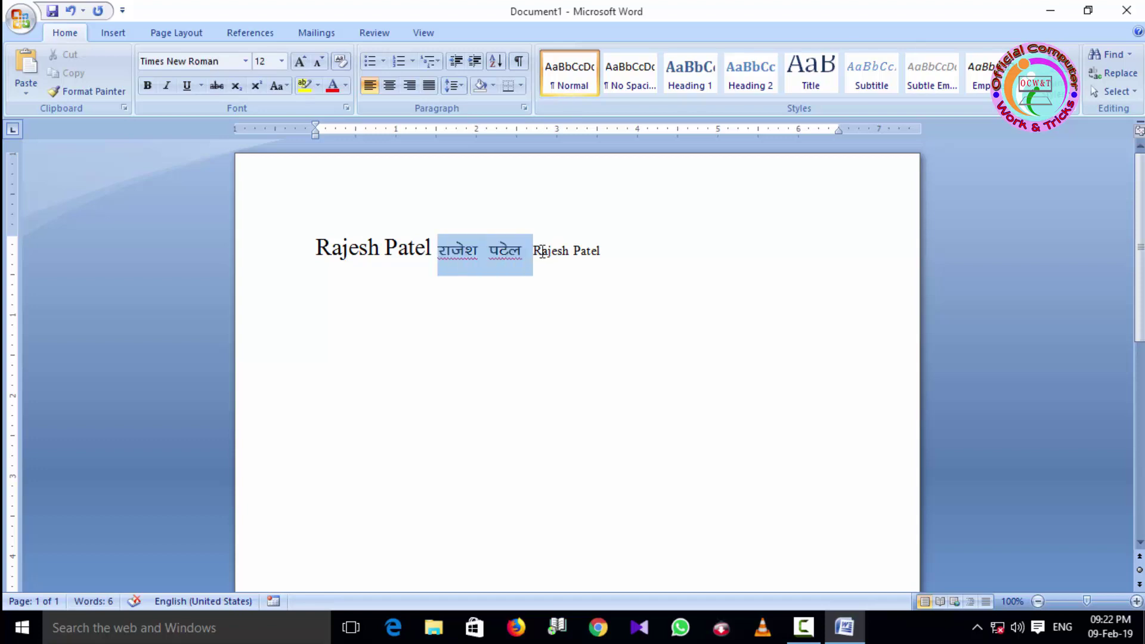
{"action": "left_click", "coordinate": [591, 250]}
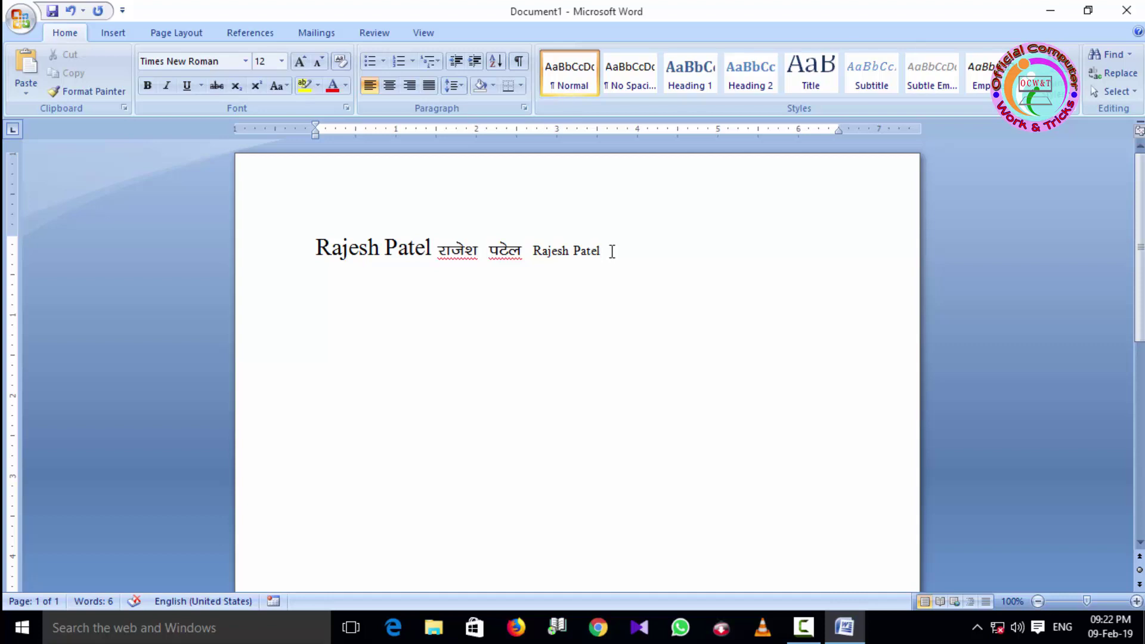
{"action": "left_click", "coordinate": [612, 251]}
- Type the sample name in English, then switch to Kruti Dev and type its Hindi version
{"action": "type", "text": "Rajesh"}
{"action": "type", "text": " Patel"}
{"action": "key", "text": "alt+k"}
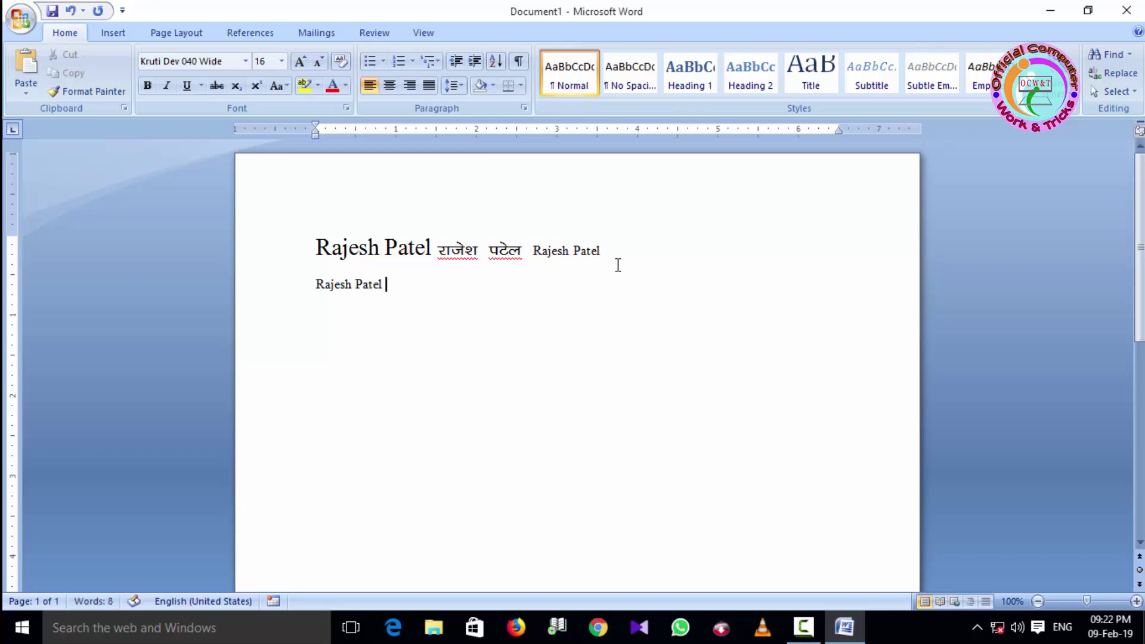
{"action": "type", "text": "jkt iVs"}
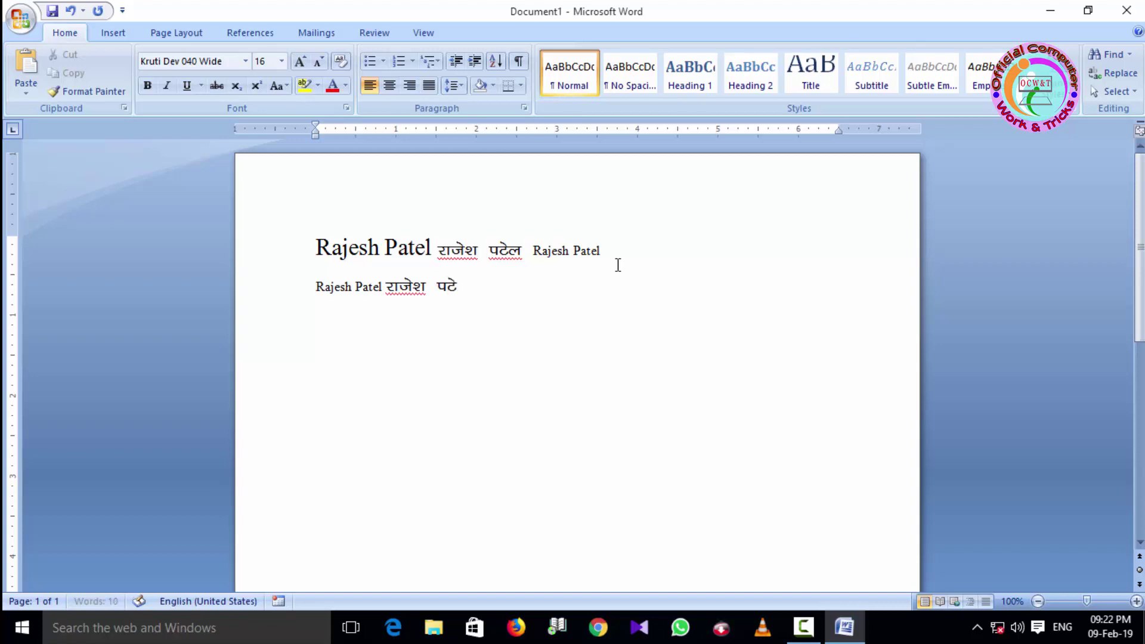
{"action": "type", "text": "y"}
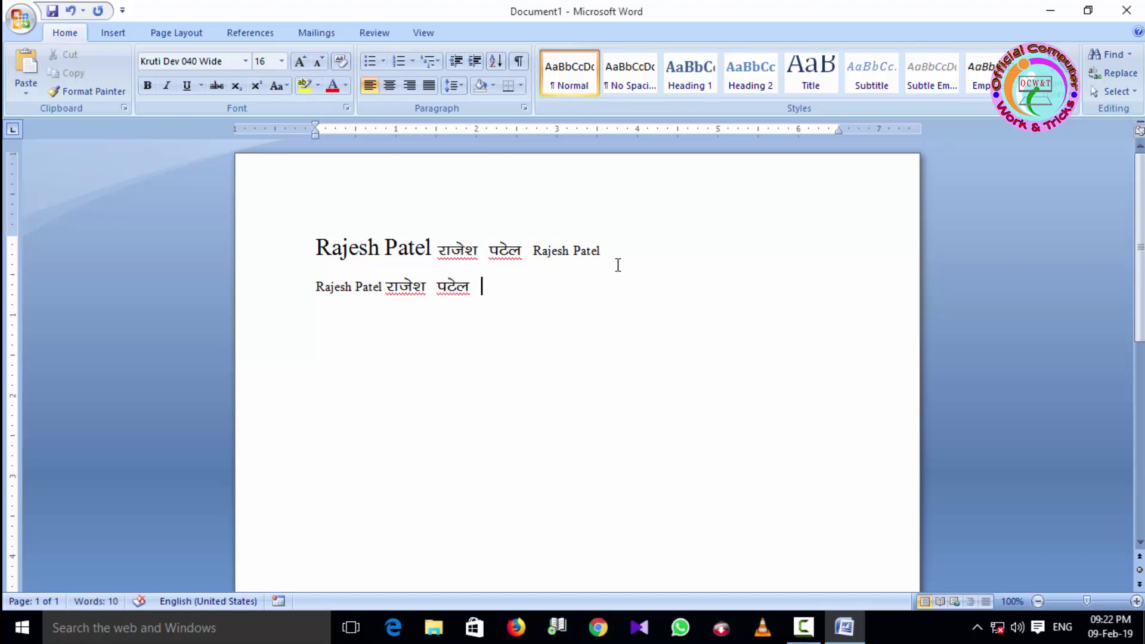